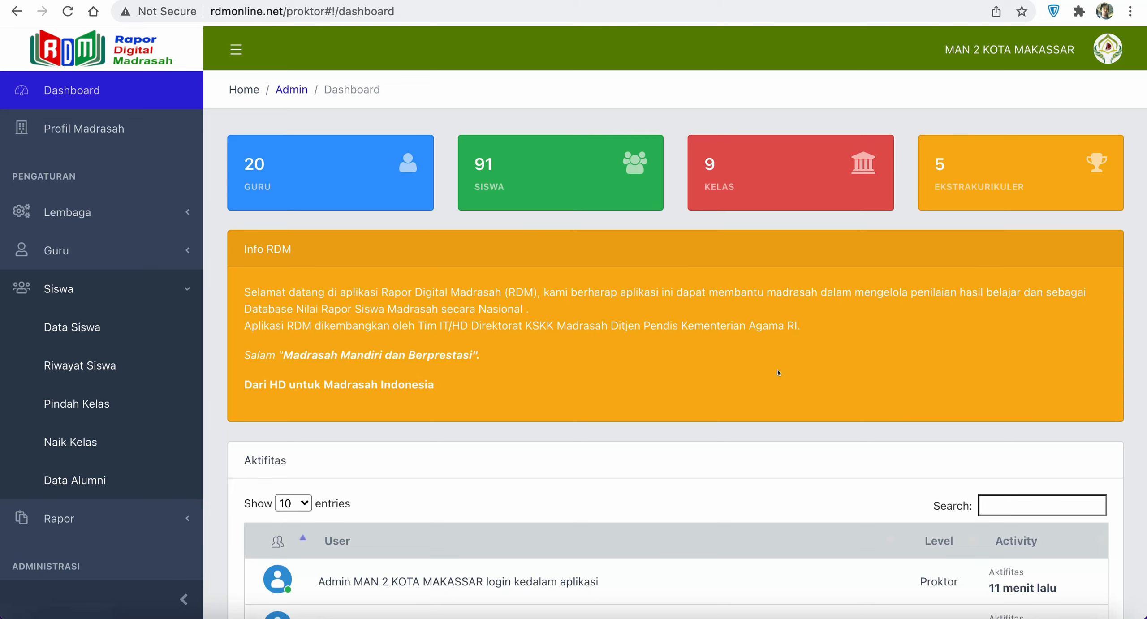
scroll(778, 372, down, 10)
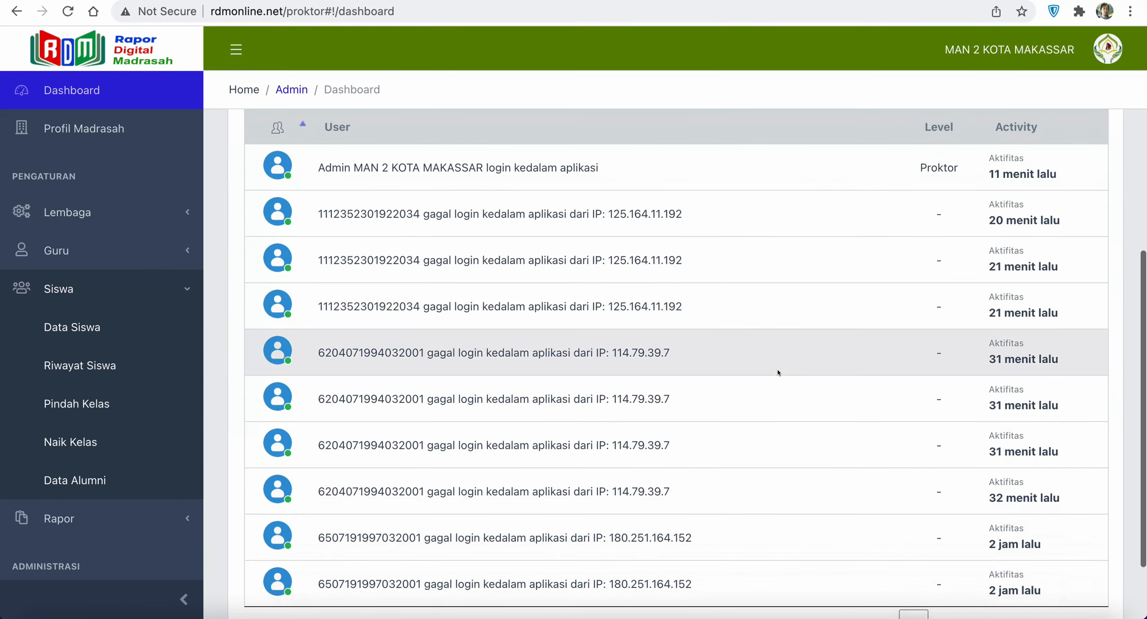
scroll(778, 373, up, 10)
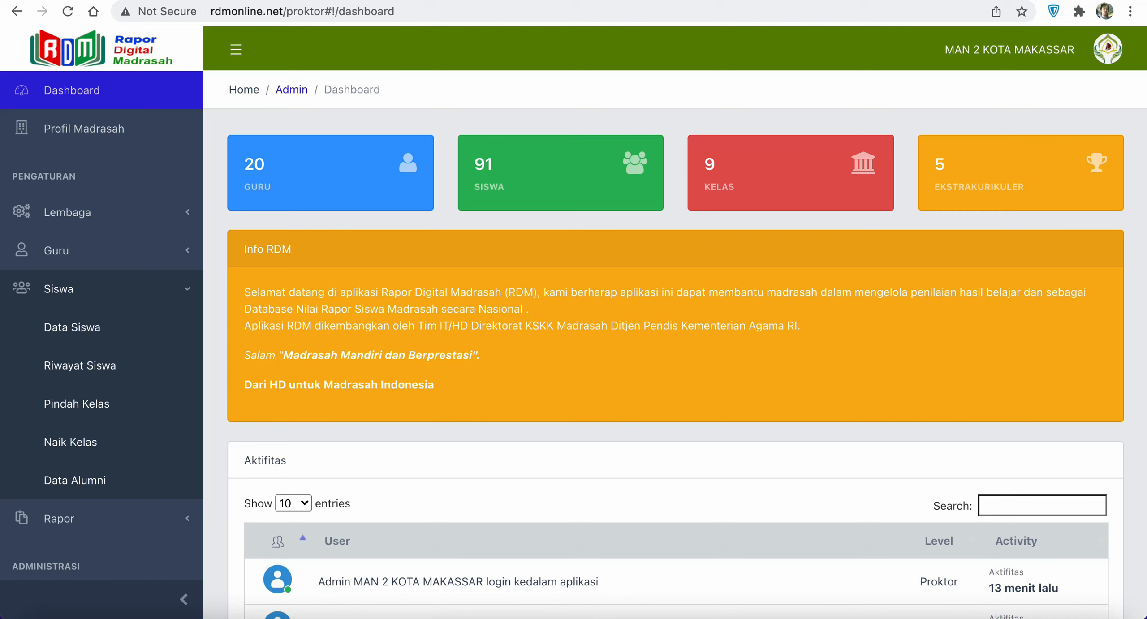
Open the institution's class list and examine each class's type and the actions available for it
click(127, 210)
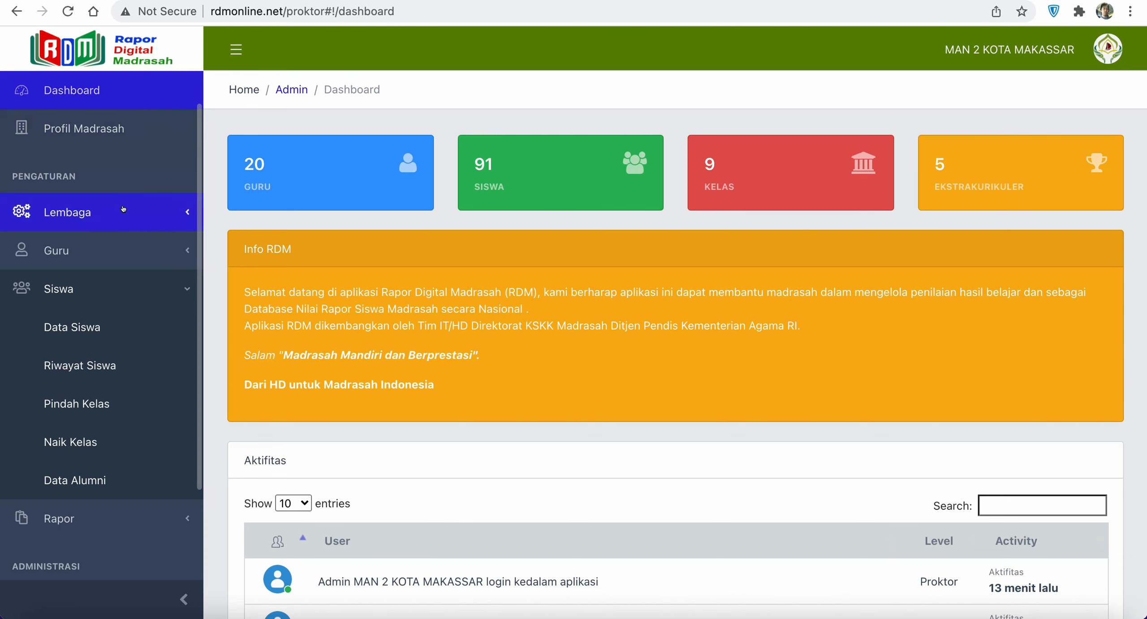
click(180, 326)
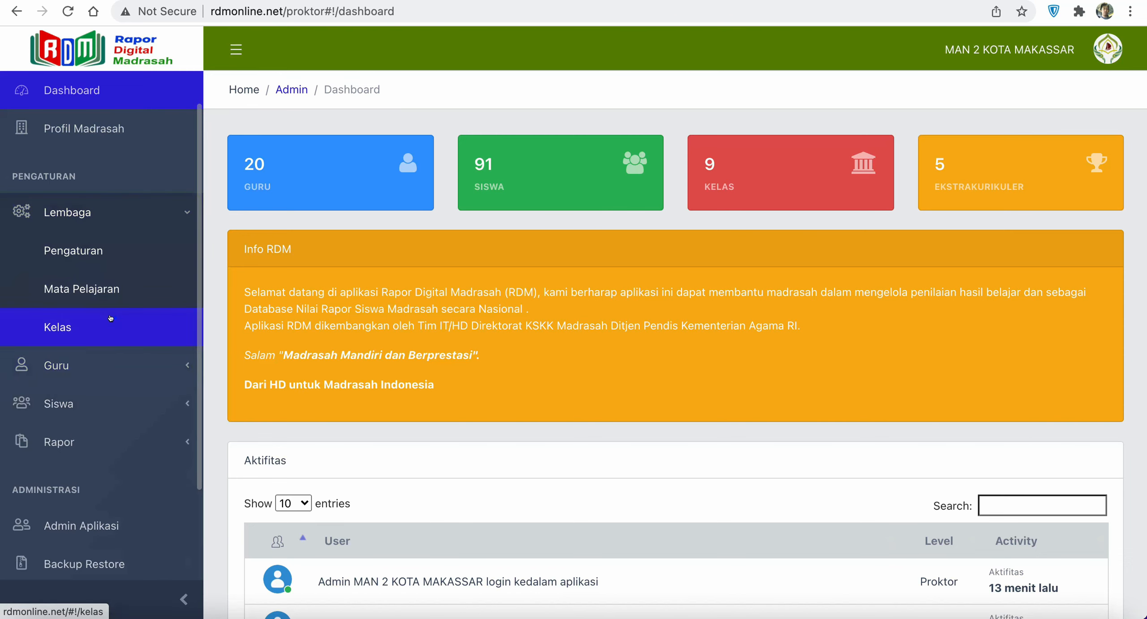
scroll(863, 346, down, 5)
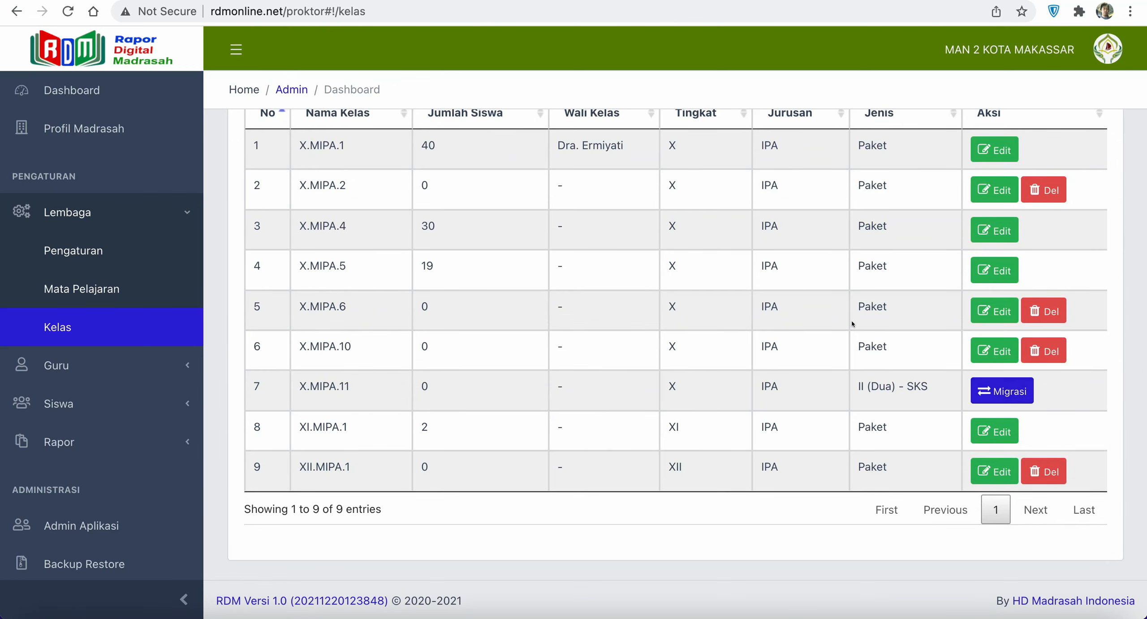
scroll(851, 323, up, 3)
scroll(852, 323, down, 1)
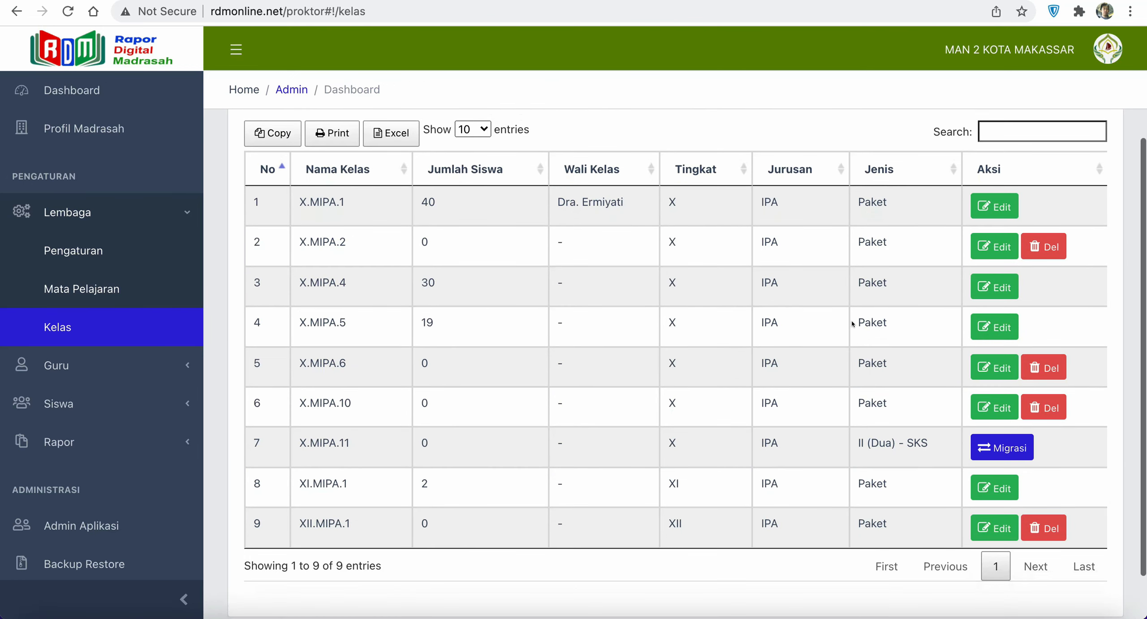
scroll(852, 324, up, 1)
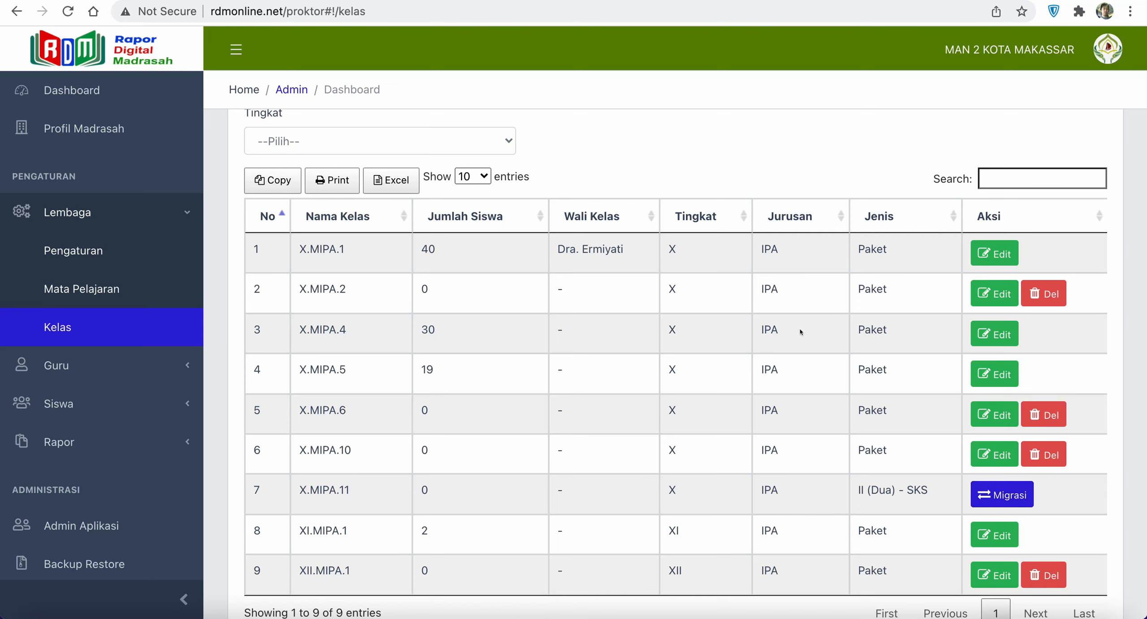
scroll(756, 256, up, 3)
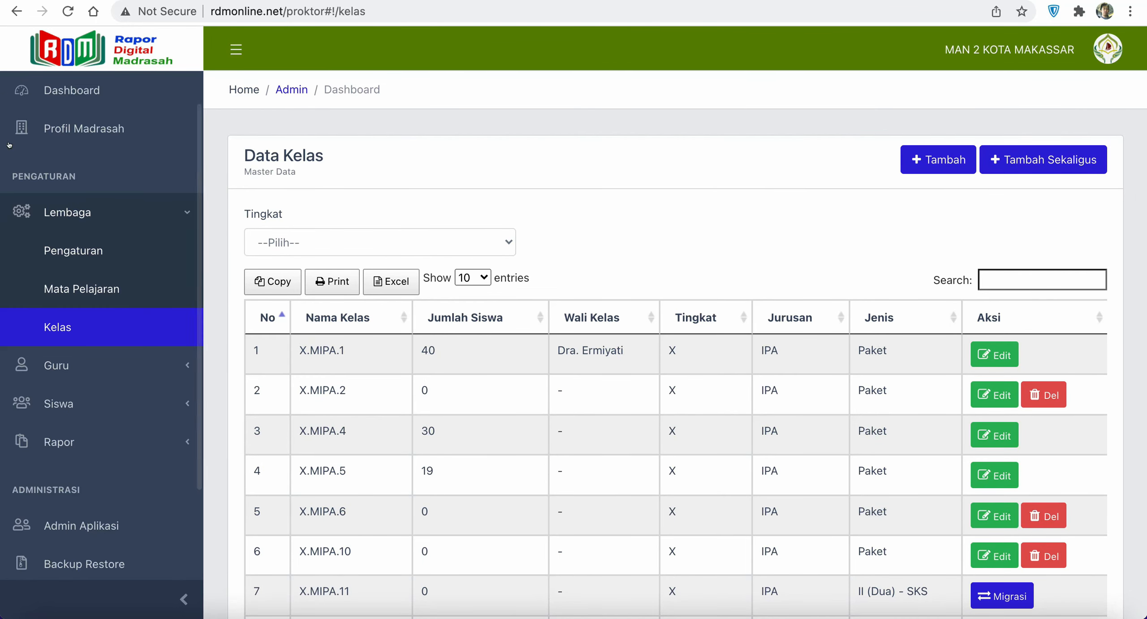
Check which semesters the Ubah Semester dialog offers and close it without changing the active semester
scroll(9, 144, up, 1)
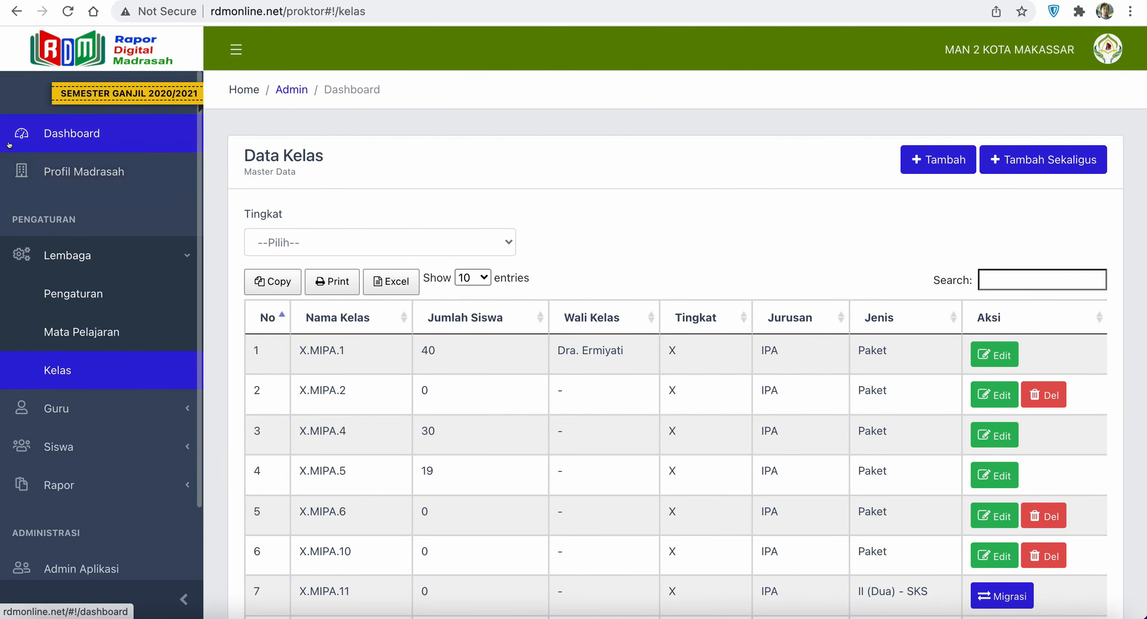
click(114, 94)
click(536, 133)
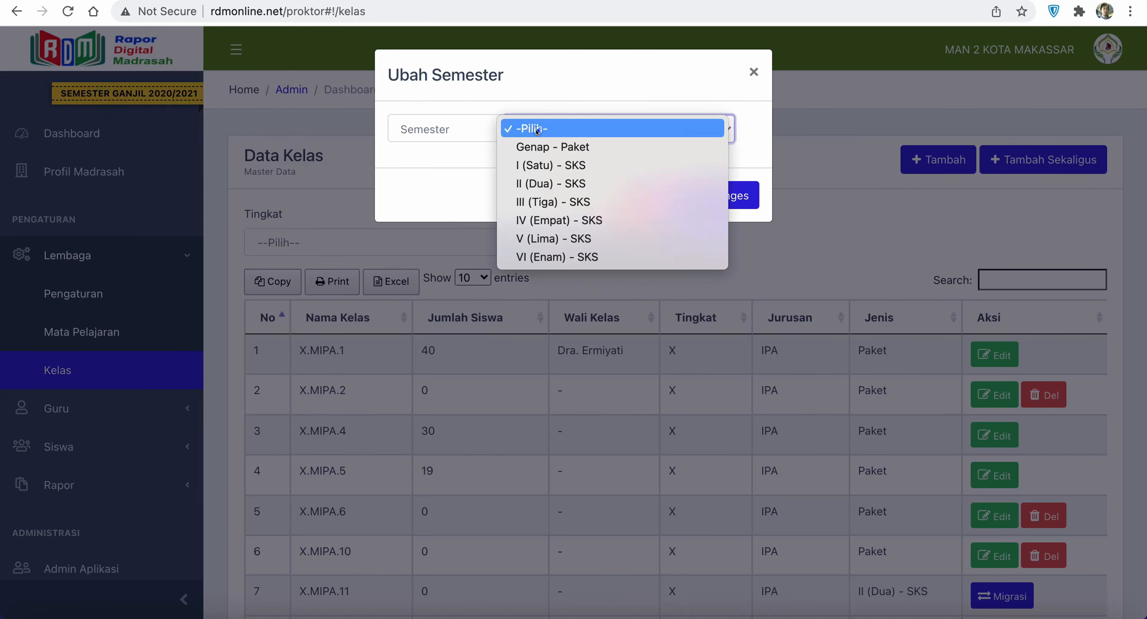
click(534, 95)
click(750, 74)
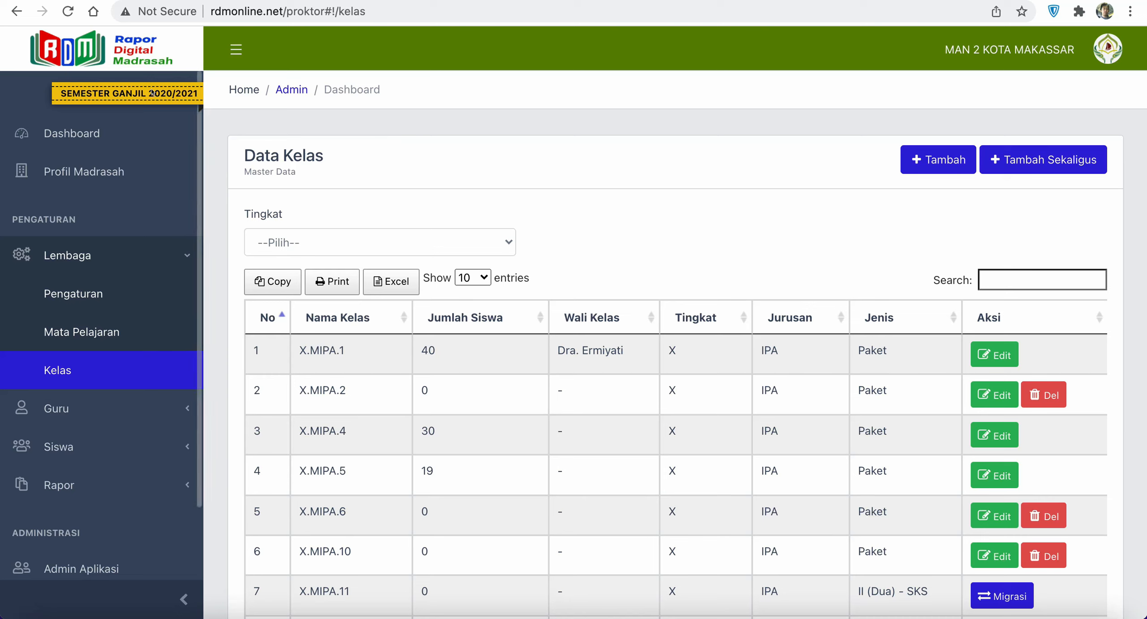
click(156, 103)
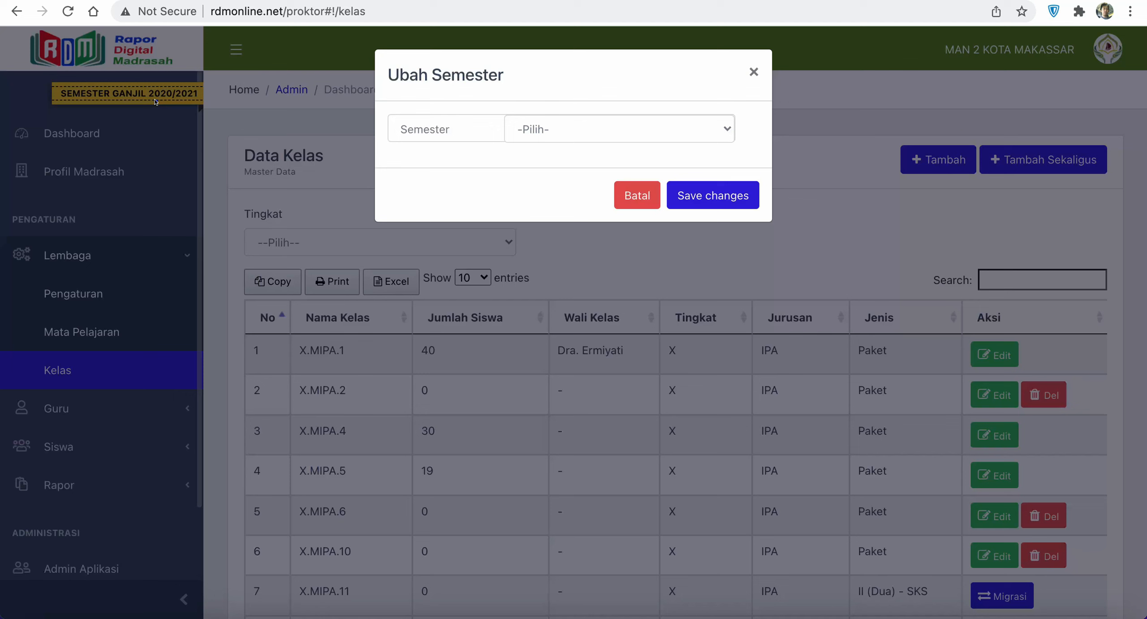
click(603, 134)
click(596, 129)
click(645, 200)
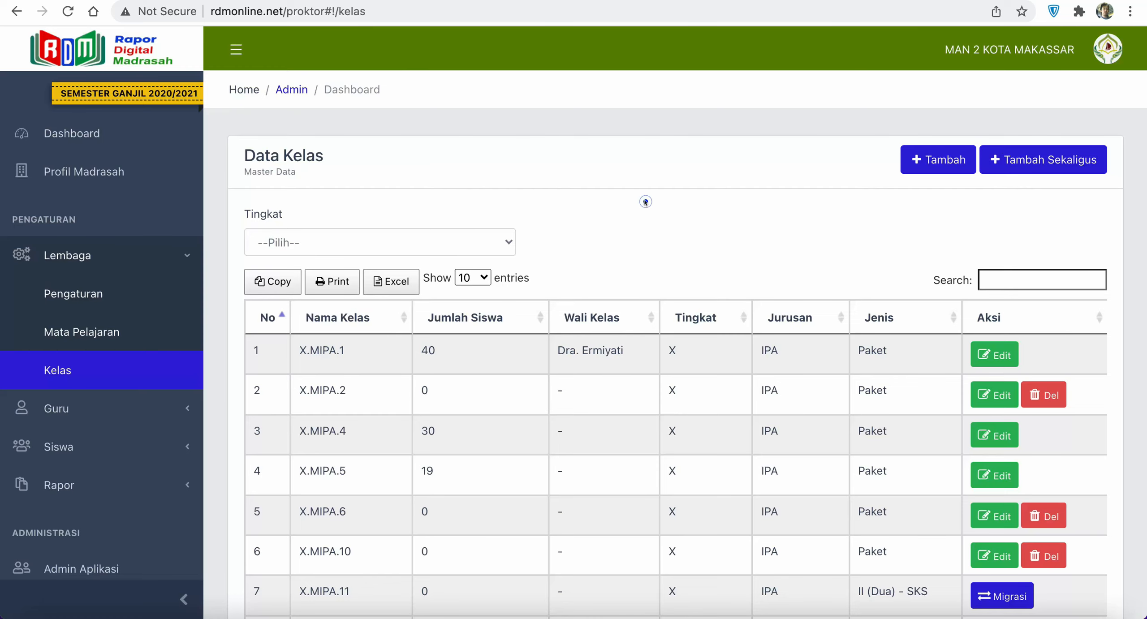
In the institution settings, keep the assessment system as Sistem SKS dan Sistem Paket and save the settings
click(73, 293)
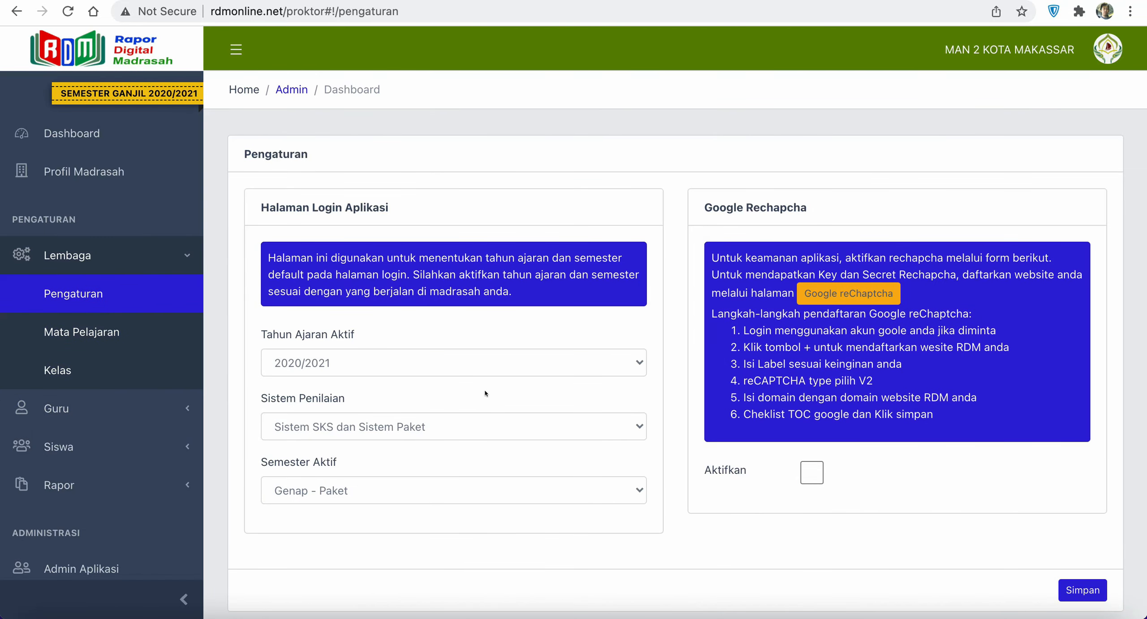
scroll(479, 390, down, 2)
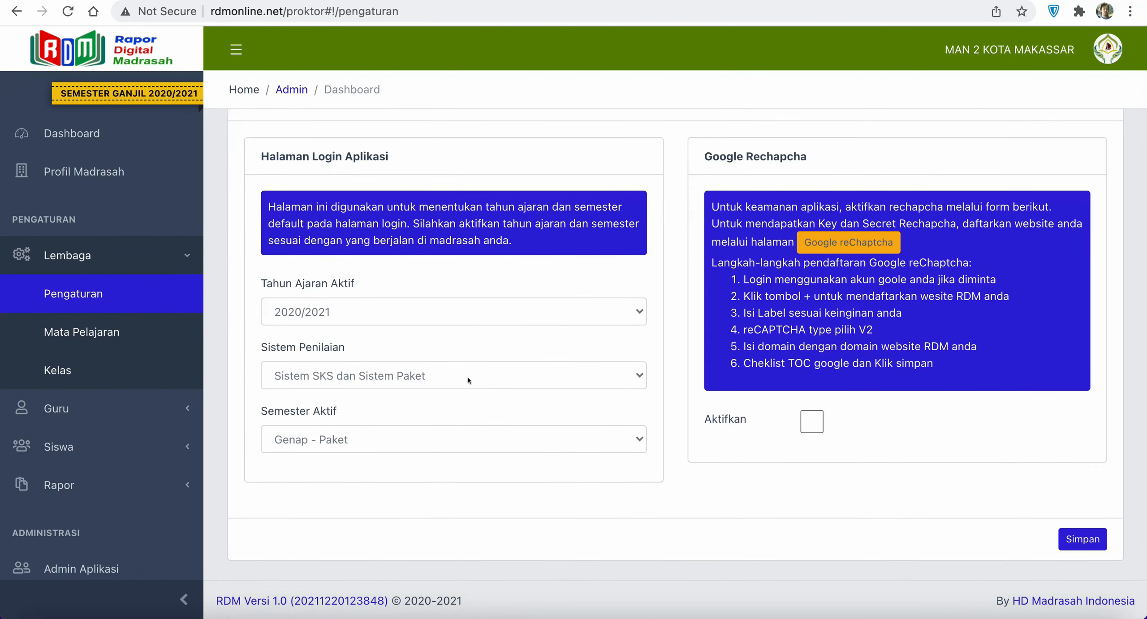
click(467, 378)
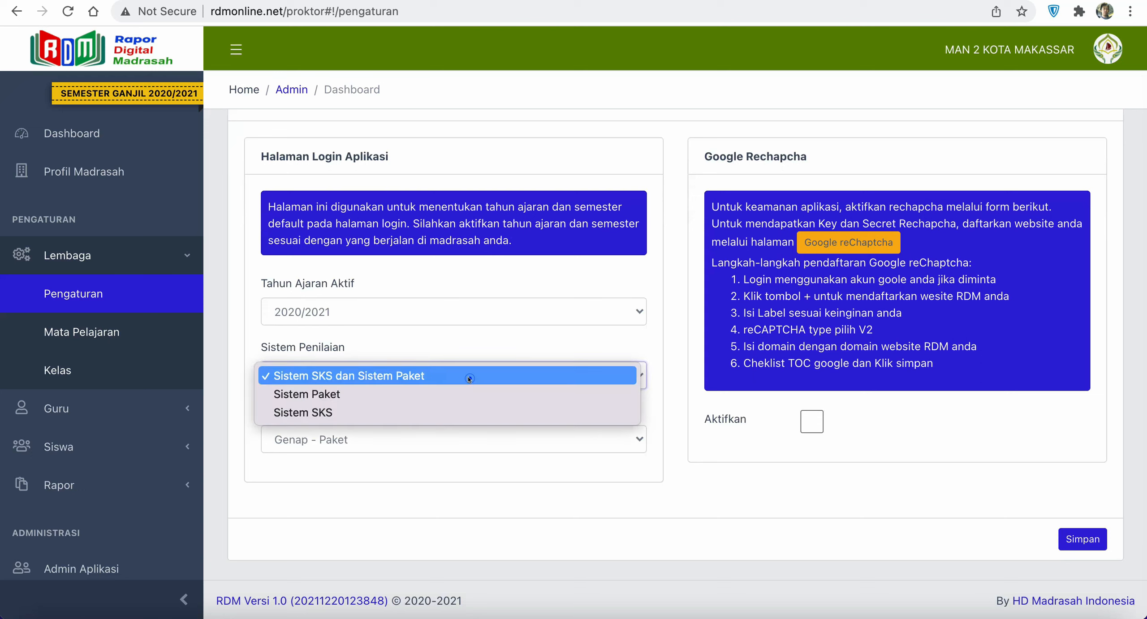
click(366, 377)
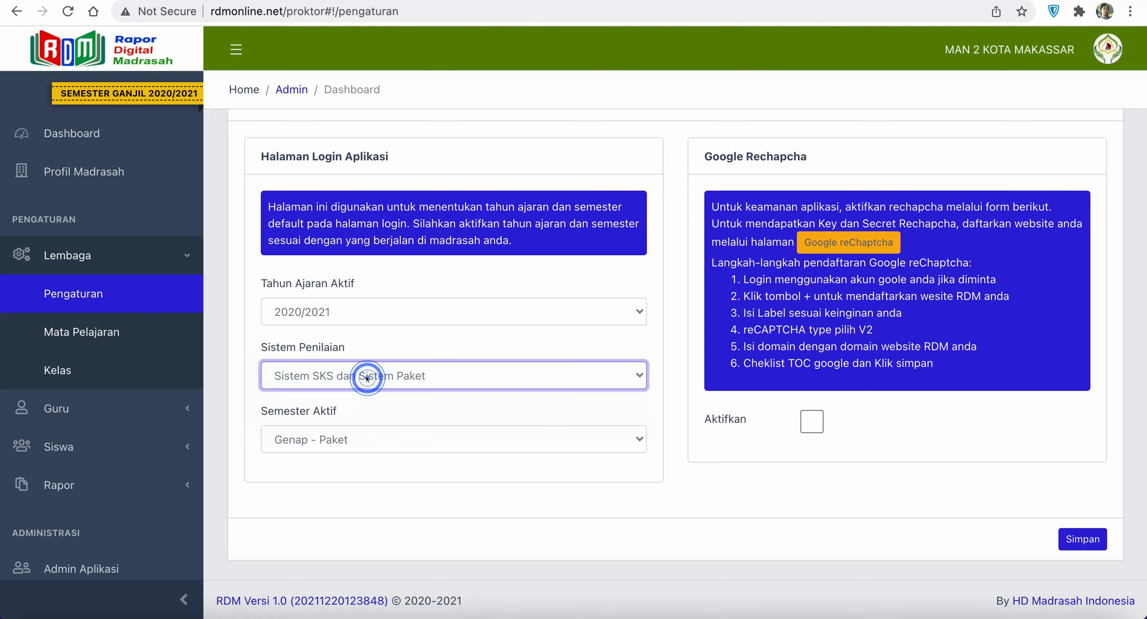
click(330, 377)
click(329, 378)
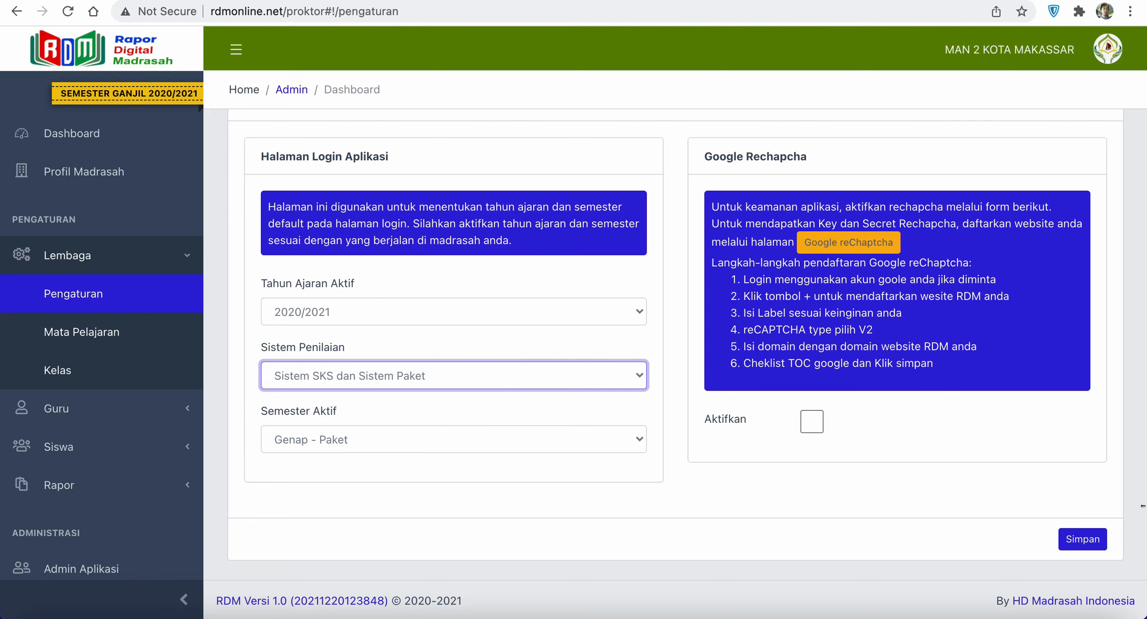
click(1096, 541)
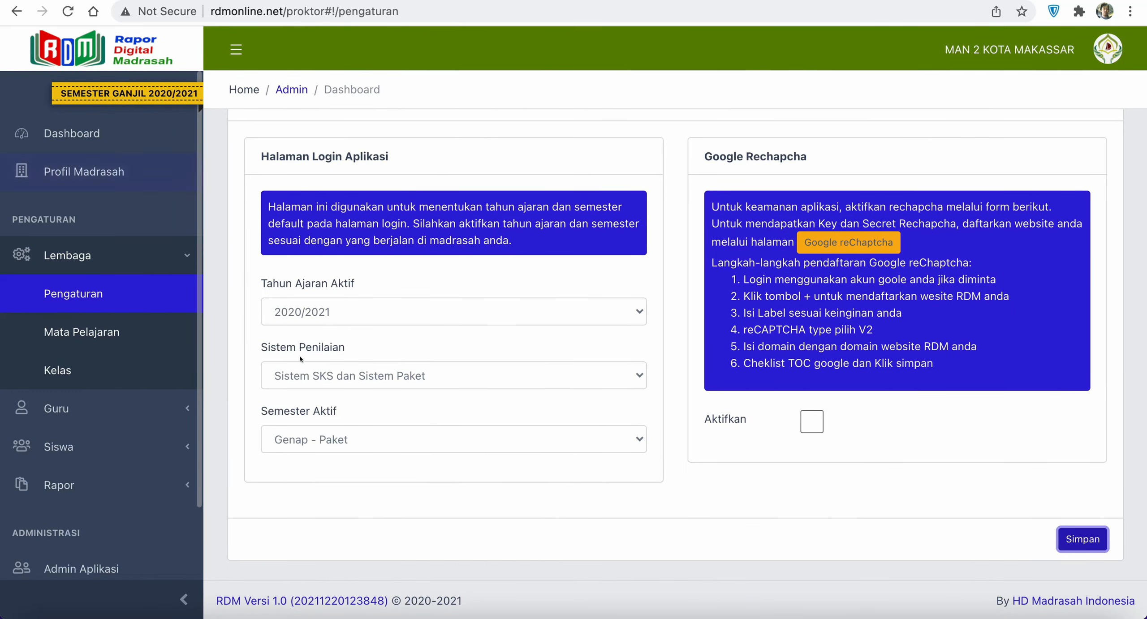
Change the active semester to I (Satu) - SKS and confirm the change
click(138, 92)
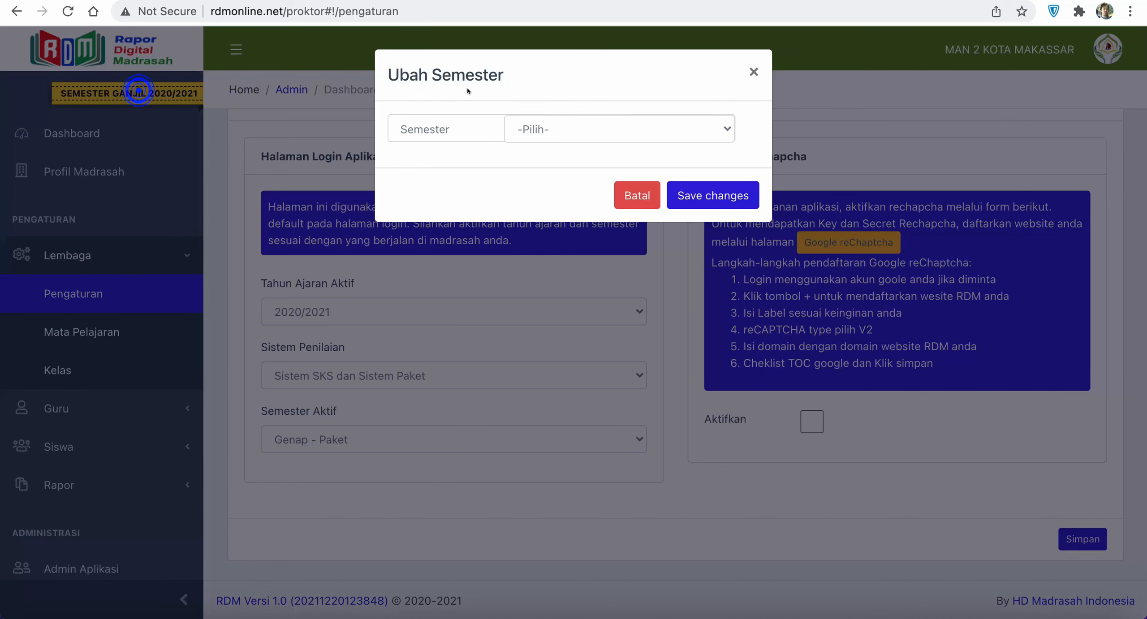
click(579, 124)
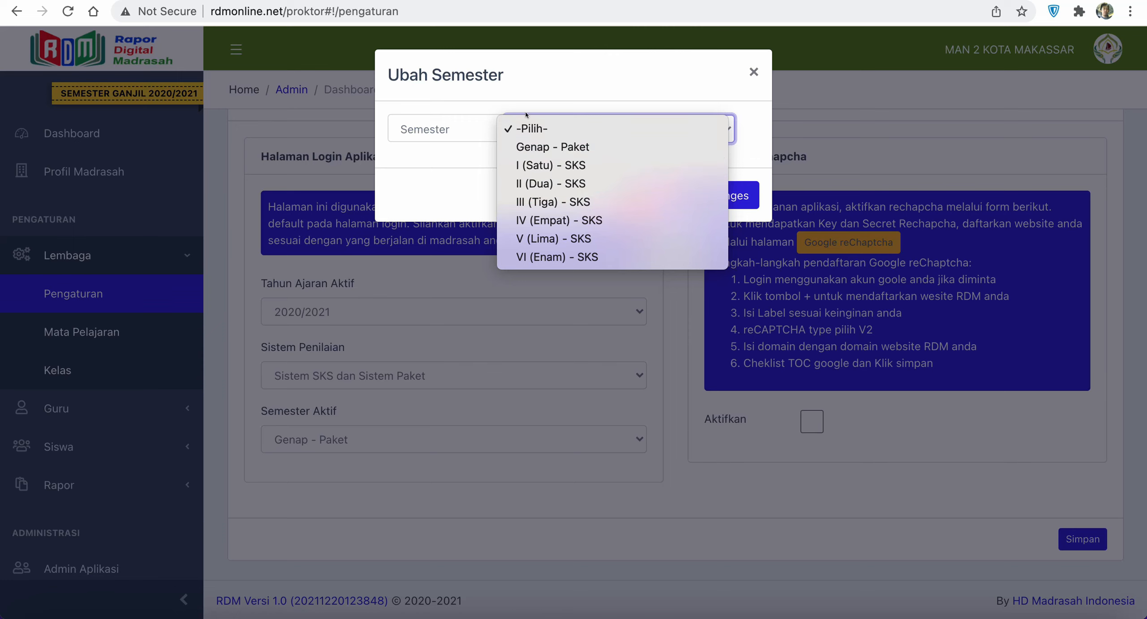
click(537, 162)
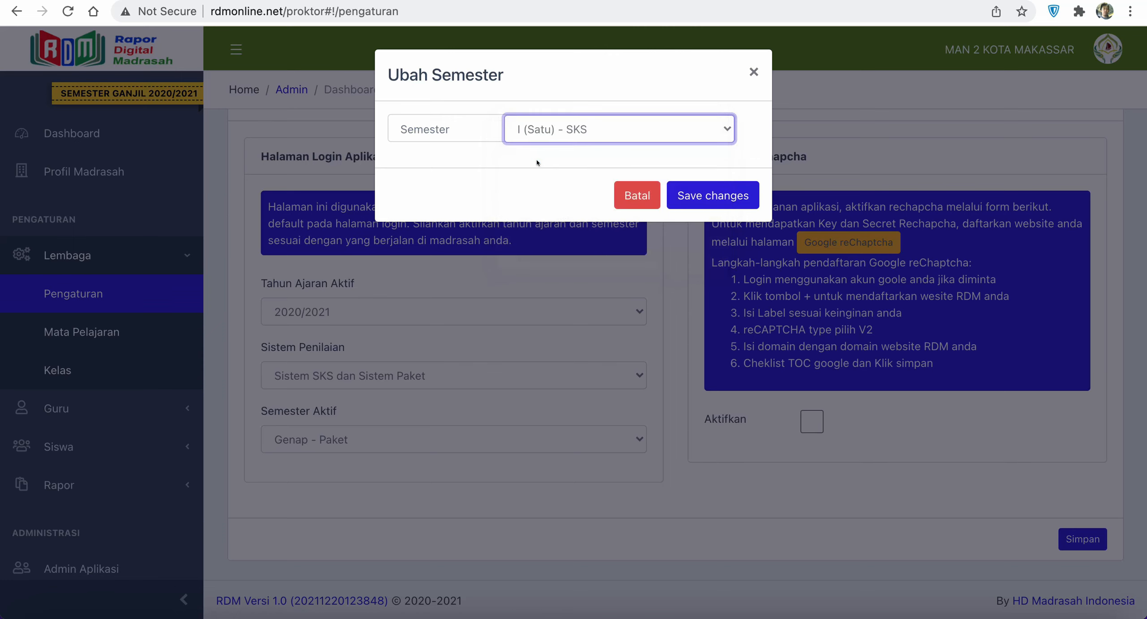
click(717, 201)
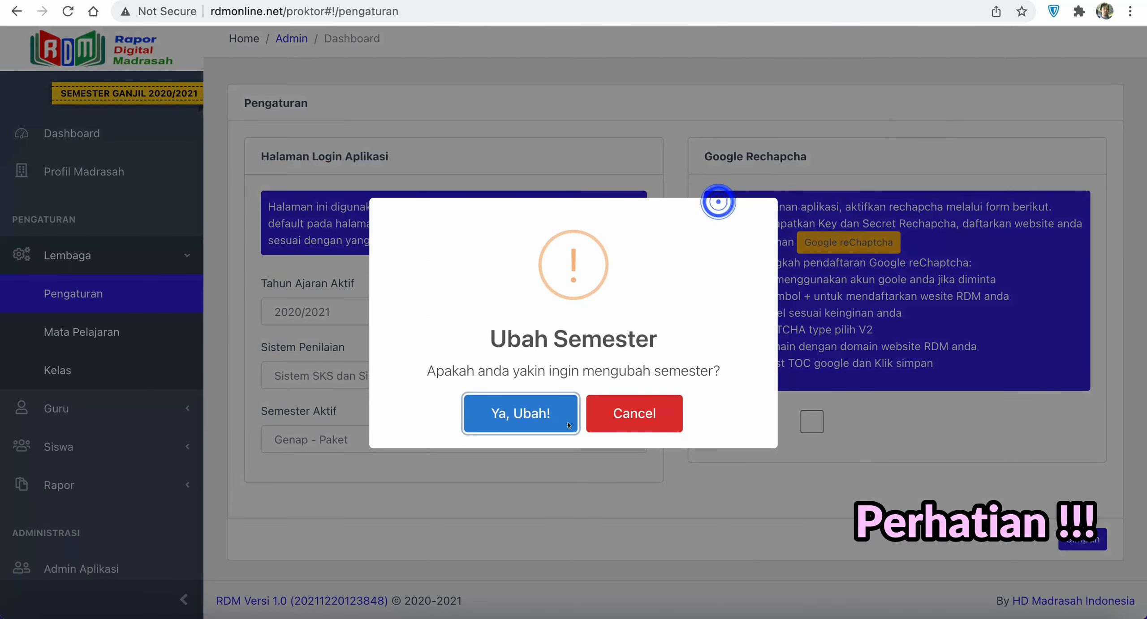
click(568, 425)
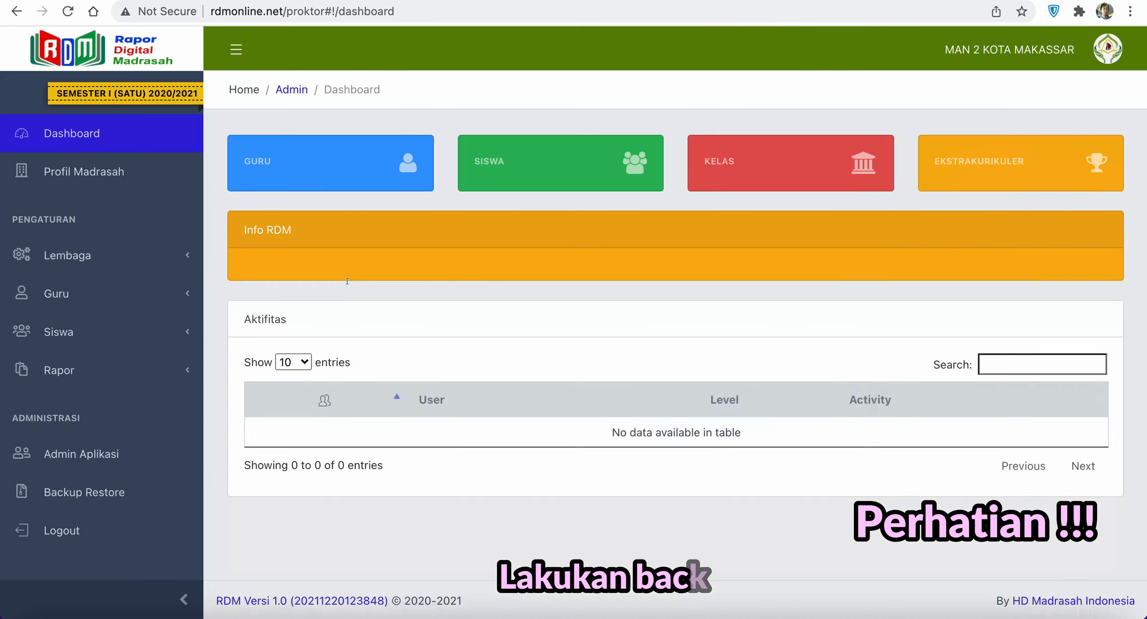
Return to the class list and inspect the Paket-to-SKS migration form for class X.MIPA.1, closing it without migrating
click(80, 255)
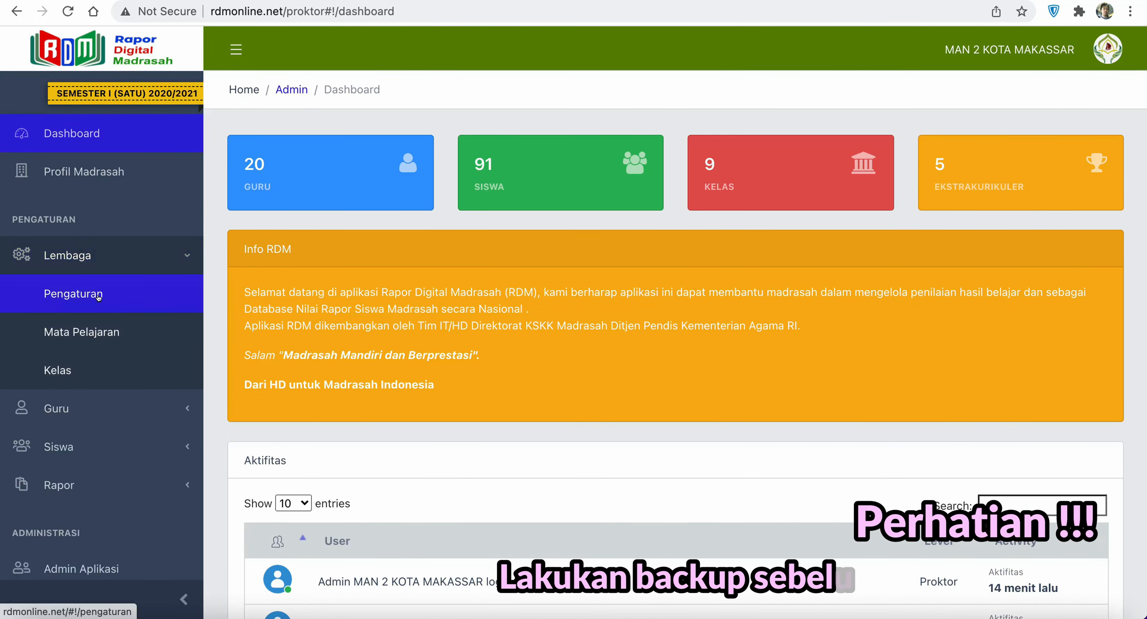
click(116, 376)
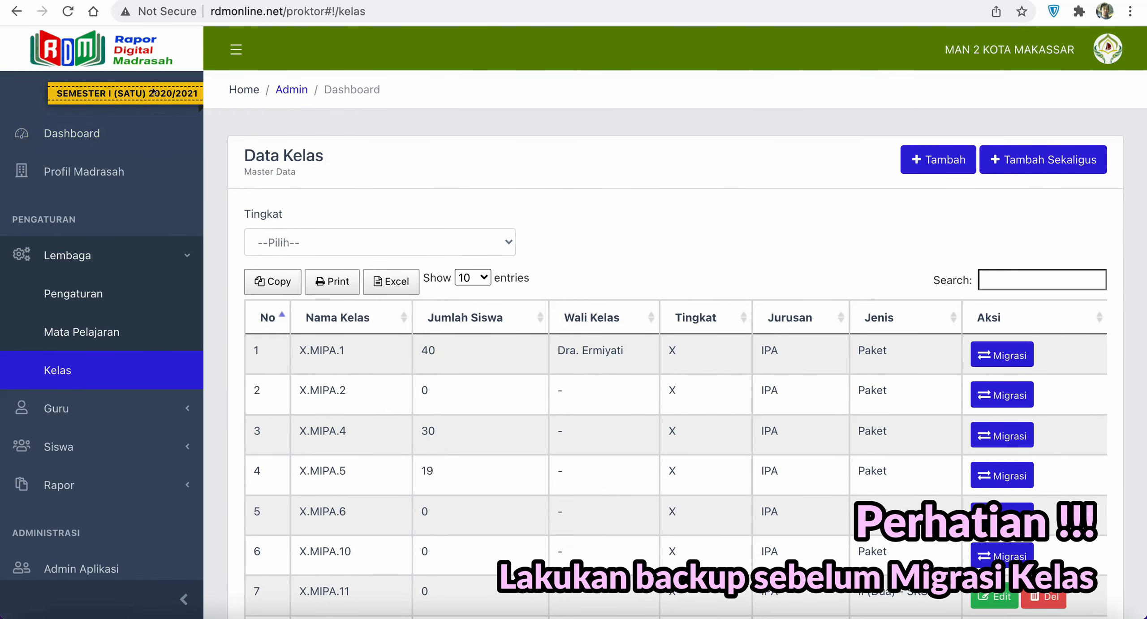
scroll(893, 413, down, 3)
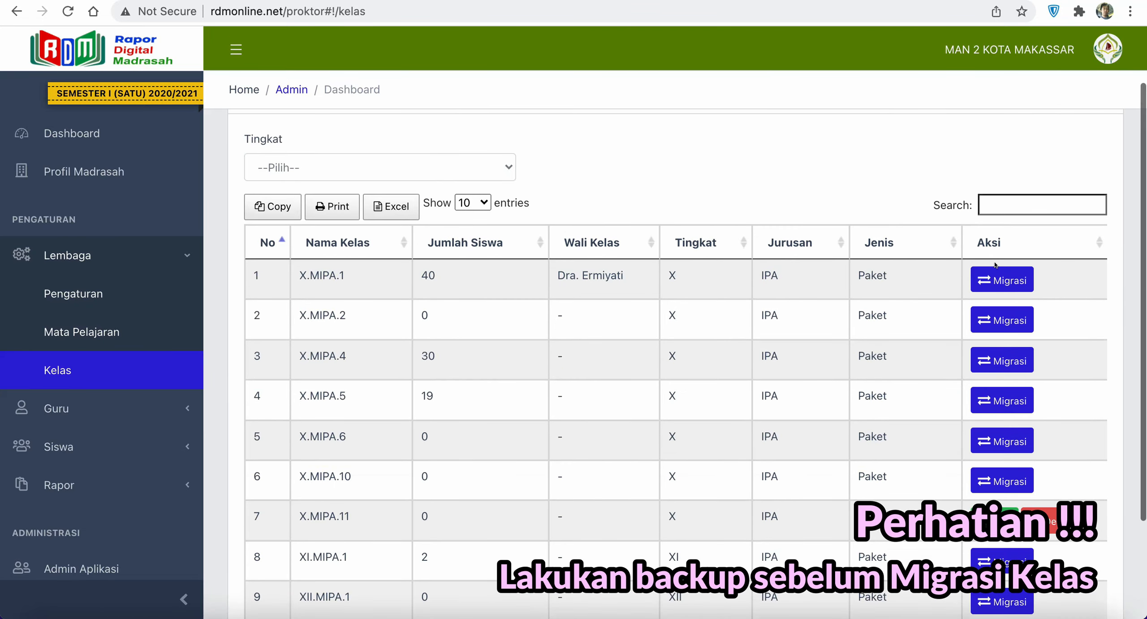
click(997, 281)
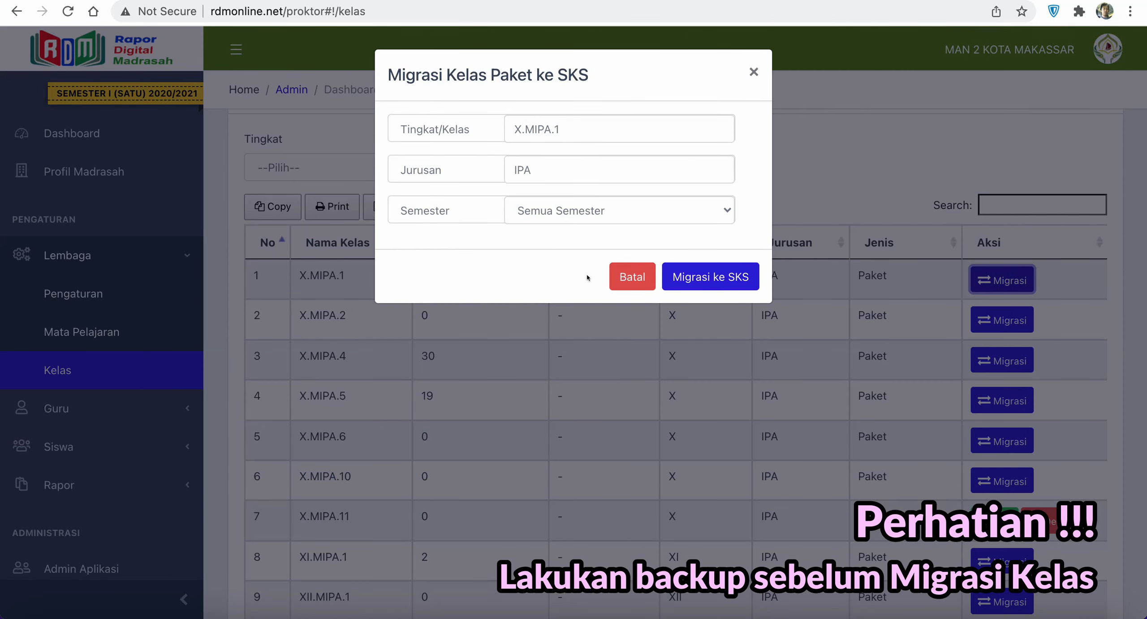
click(629, 277)
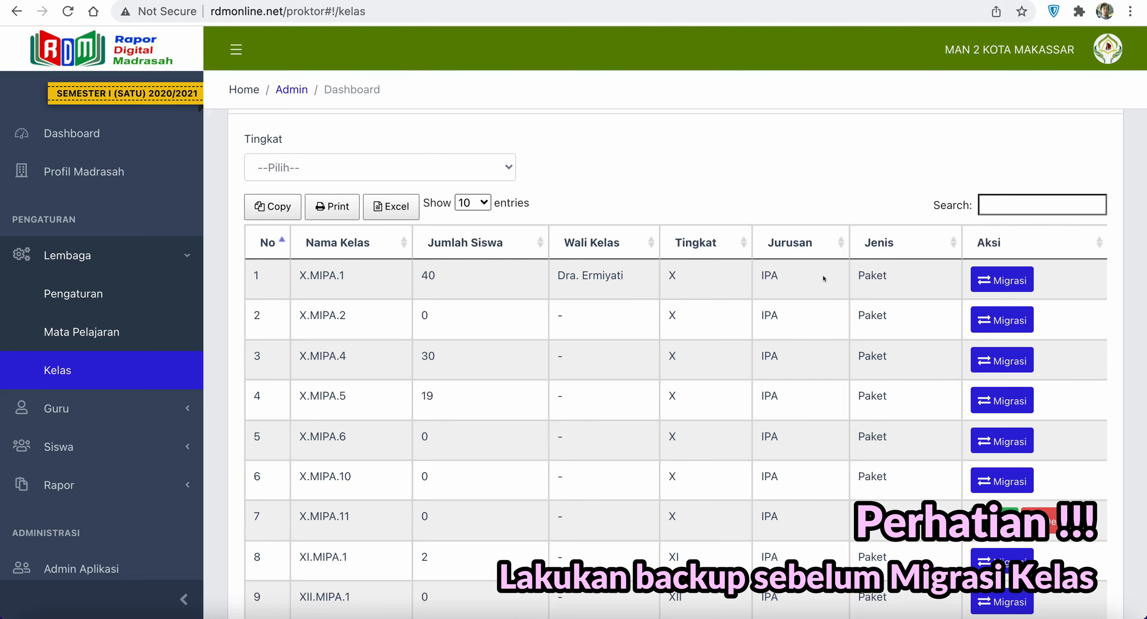
Migrate class X.MIPA.1 from Paket to SKS for semester I (Satu) - SKS and confirm the migration
click(1000, 281)
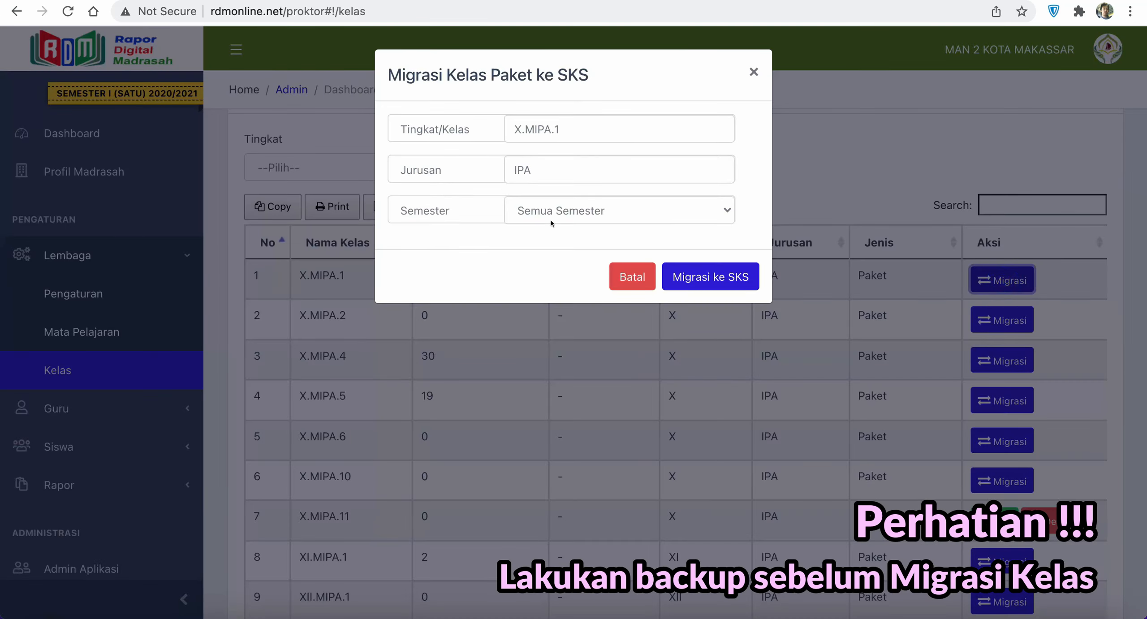
click(567, 209)
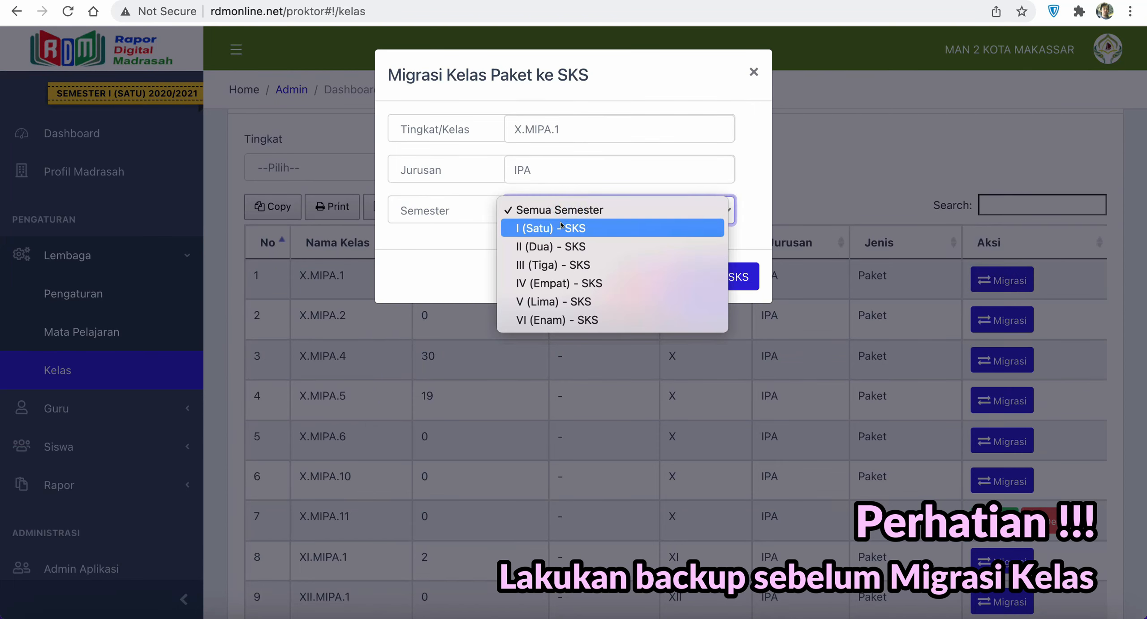
click(562, 224)
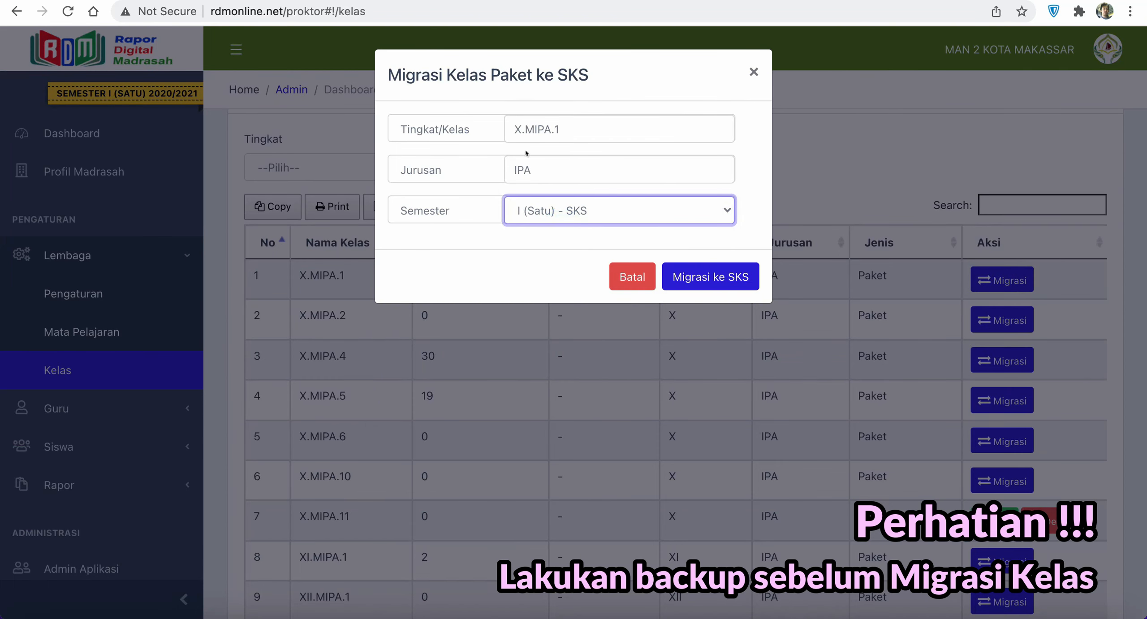
click(739, 286)
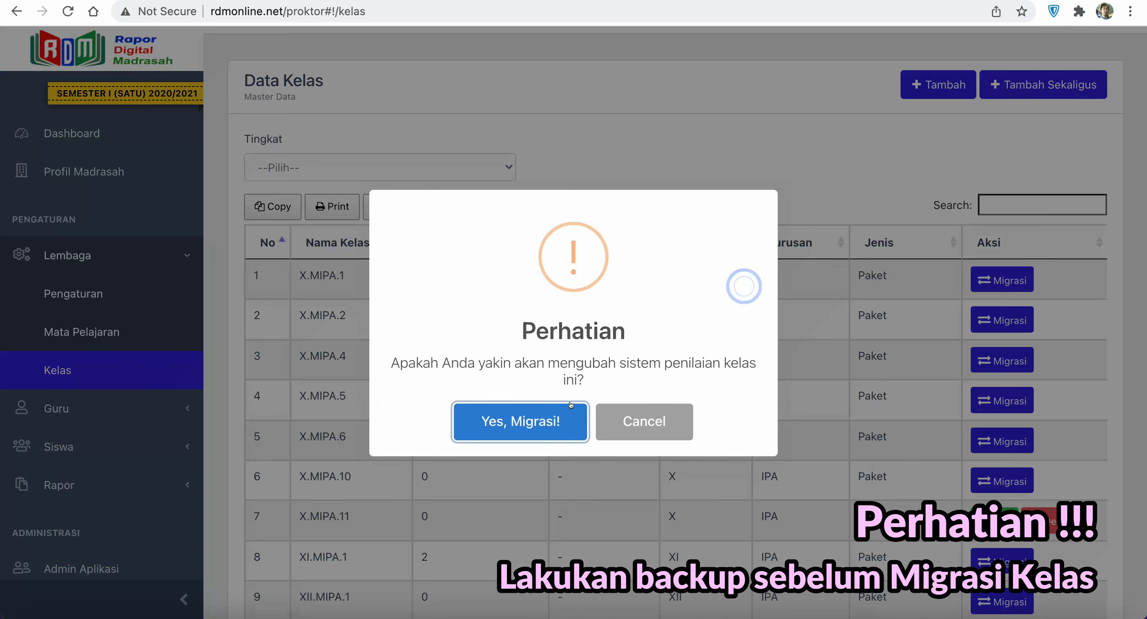
click(550, 420)
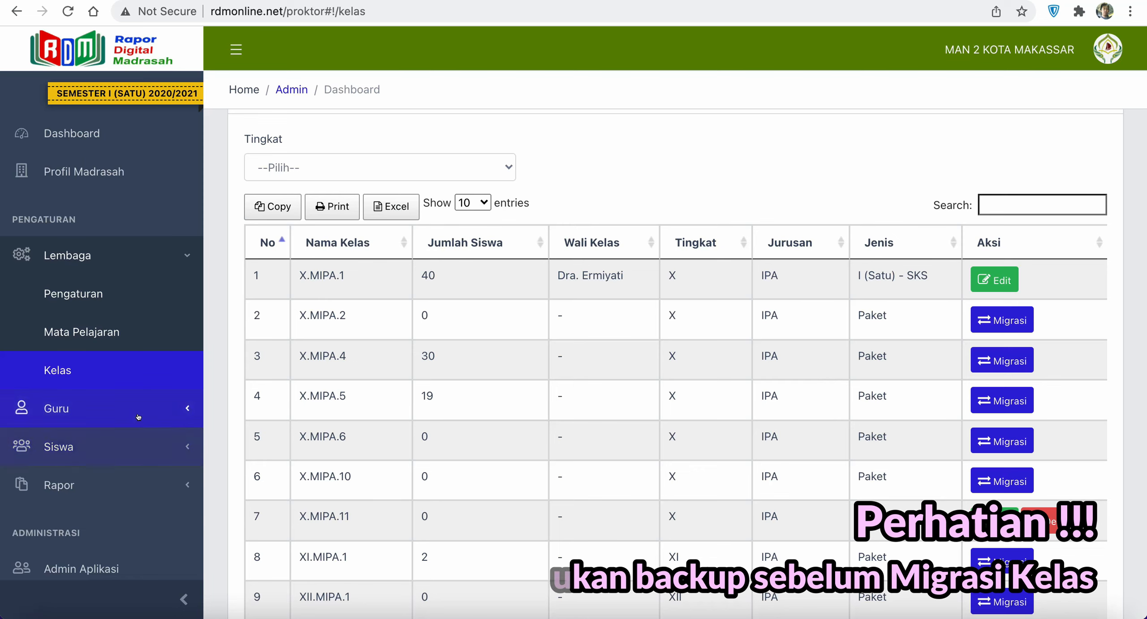
Display the teaching assignments for grade X, class X.MIPA.1, and examine the subjects and assigned teachers across the result pages
click(102, 407)
click(89, 371)
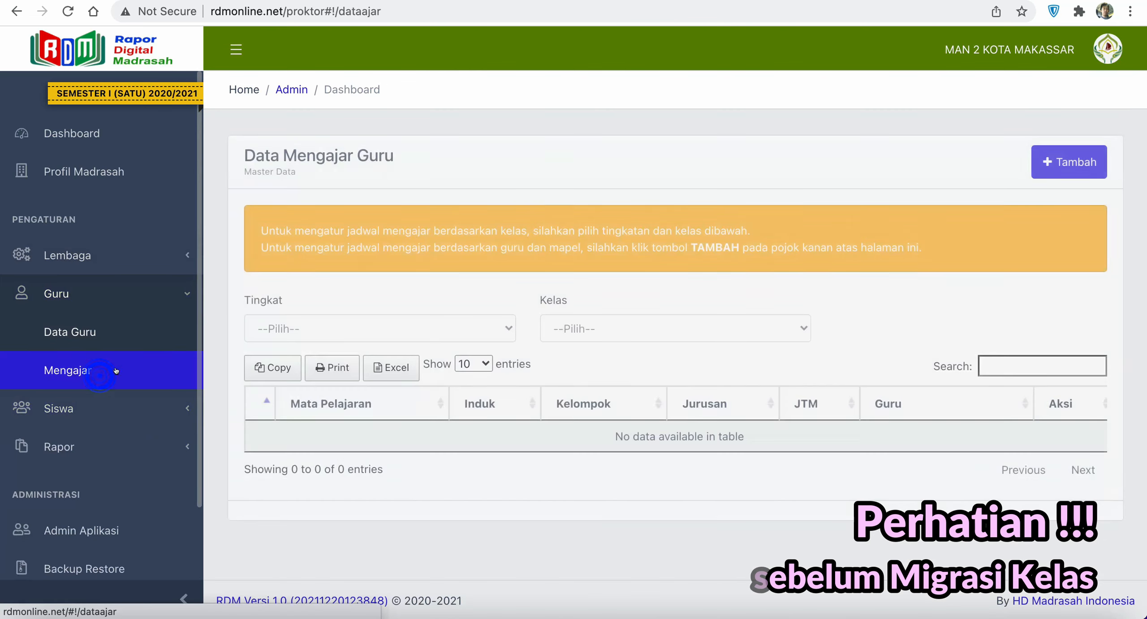
click(343, 330)
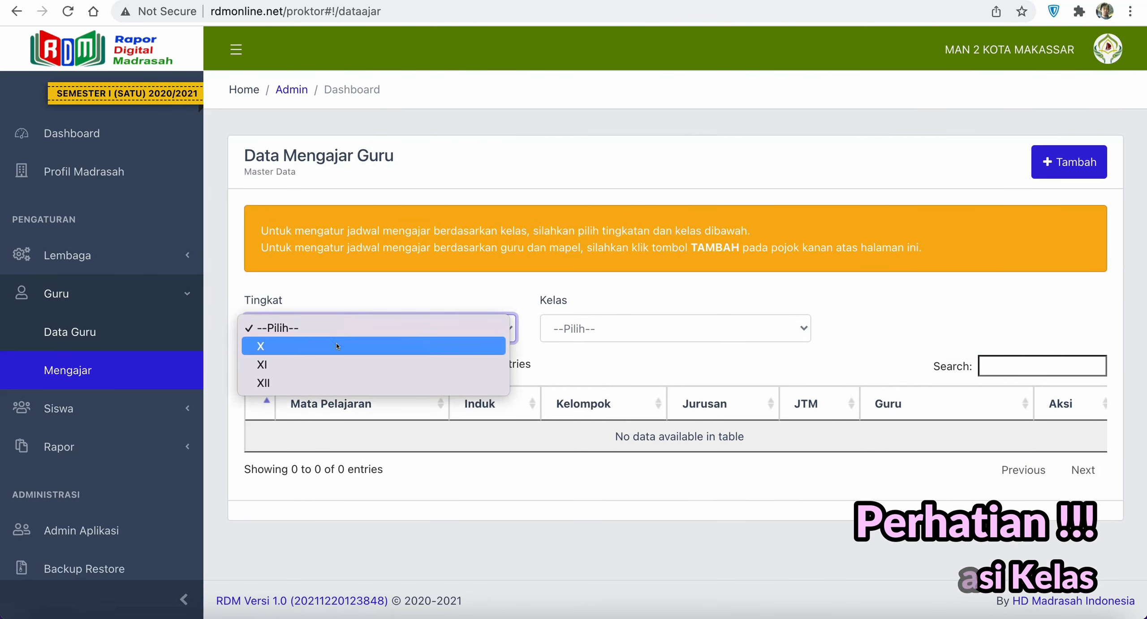
click(340, 344)
click(611, 317)
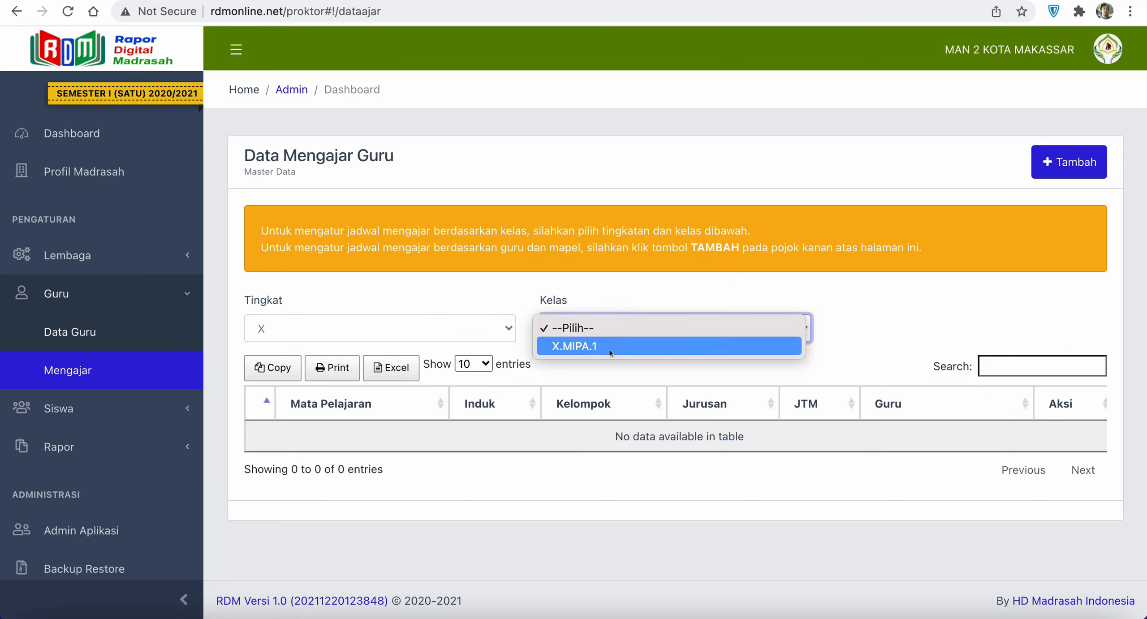
click(611, 341)
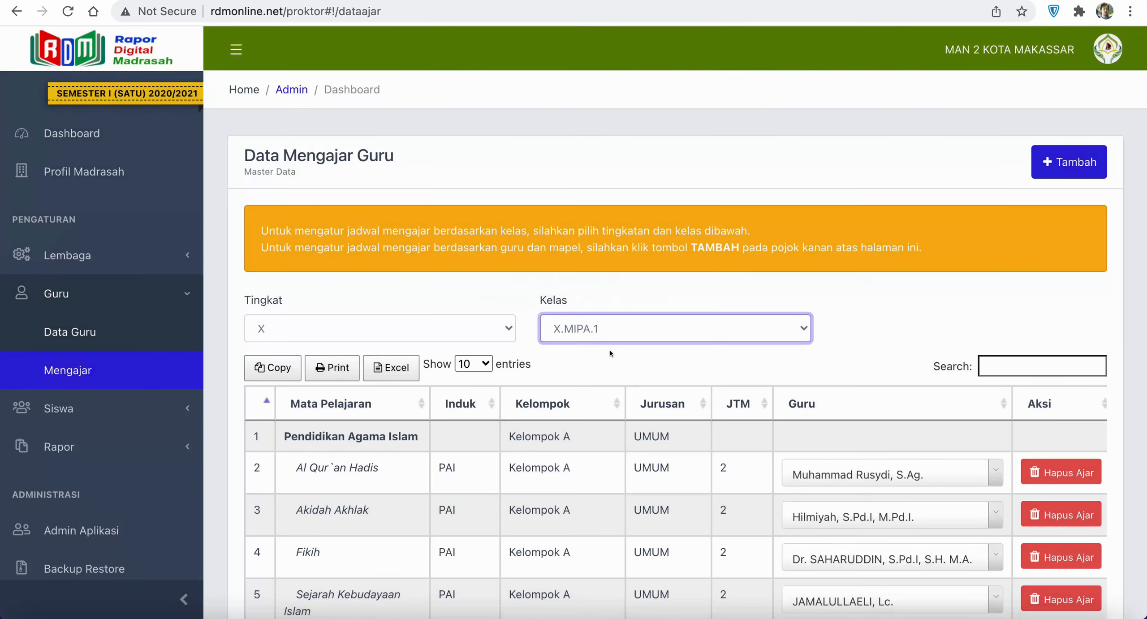
scroll(610, 354, down, 8)
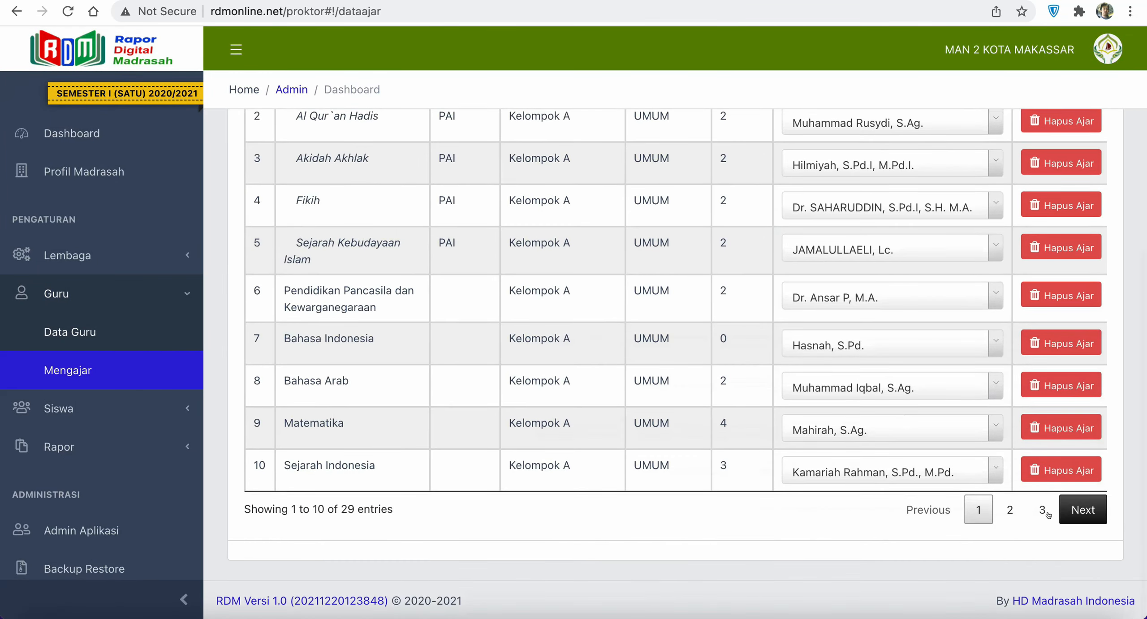
click(1010, 509)
click(1028, 509)
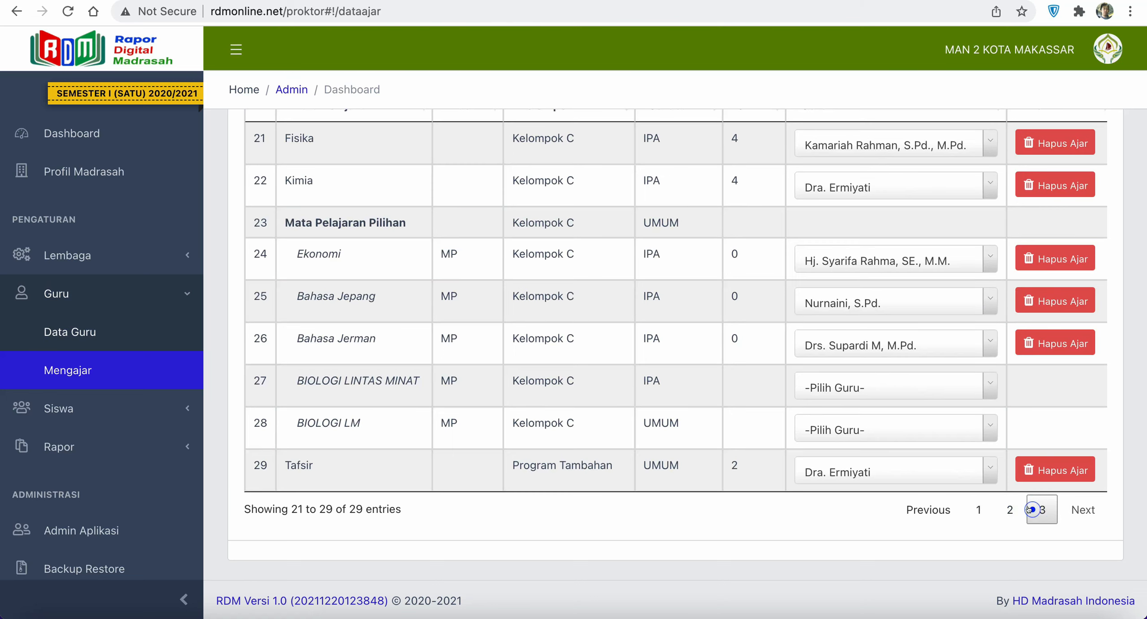
click(969, 510)
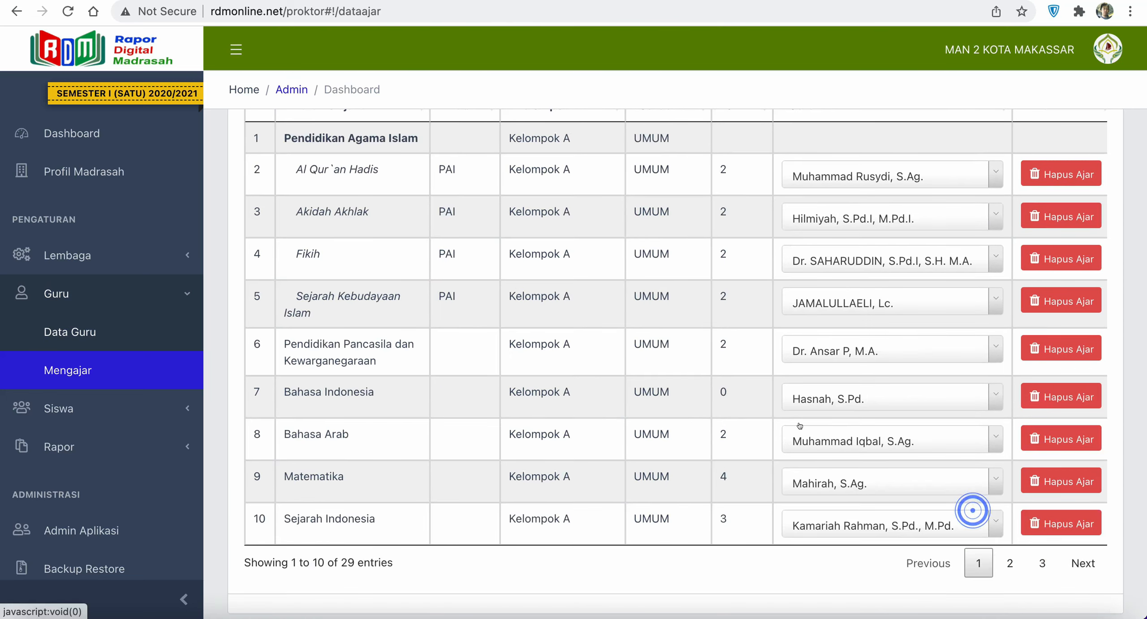
scroll(661, 366, up, 5)
scroll(660, 365, down, 5)
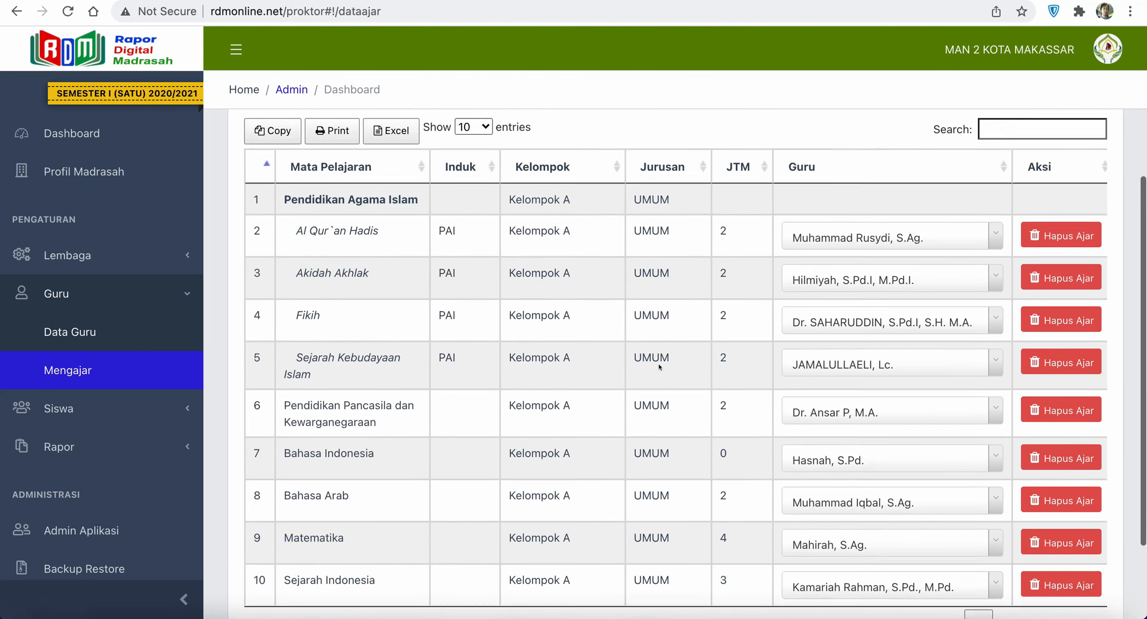
Display the student data for grade X, class X.MIPA.1, and look through the listed students
click(98, 413)
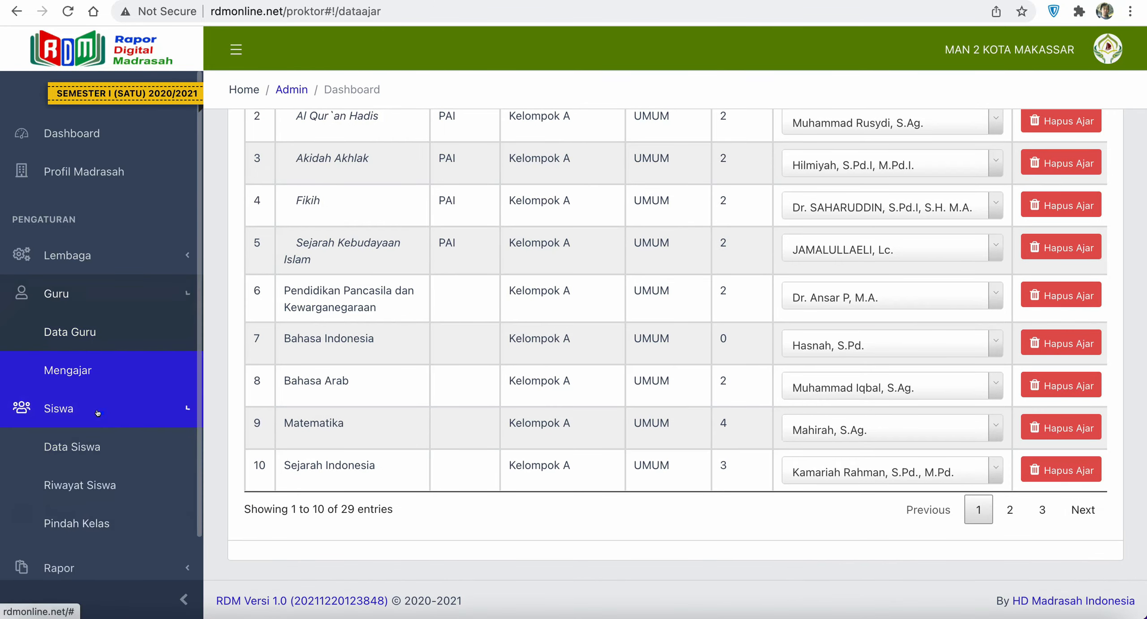
click(83, 369)
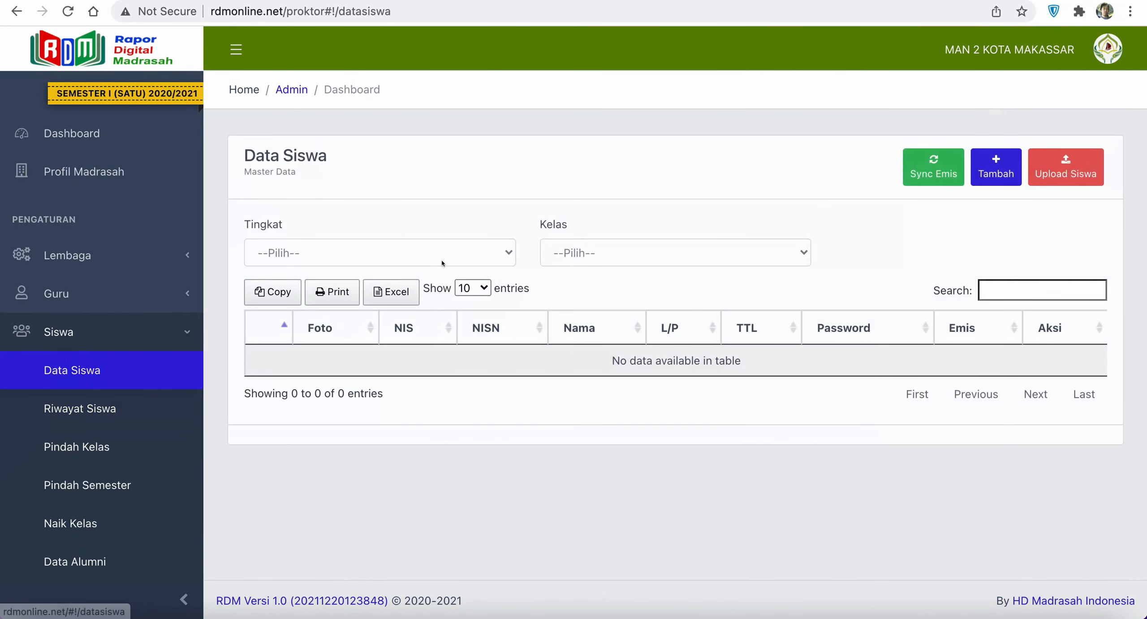
click(440, 258)
click(437, 270)
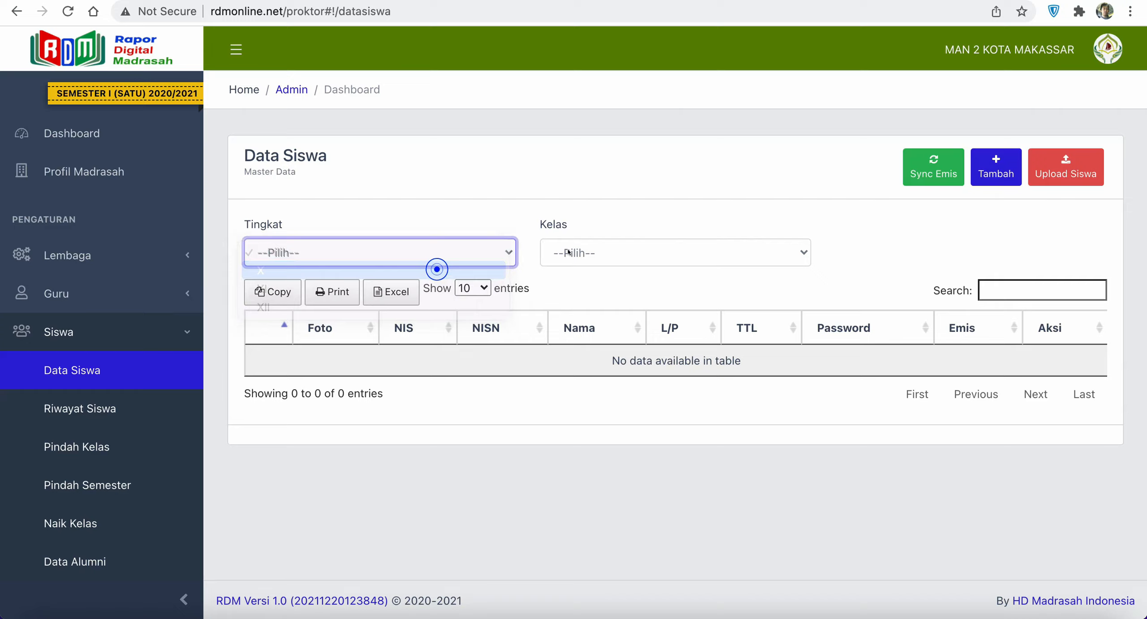
click(606, 246)
click(604, 268)
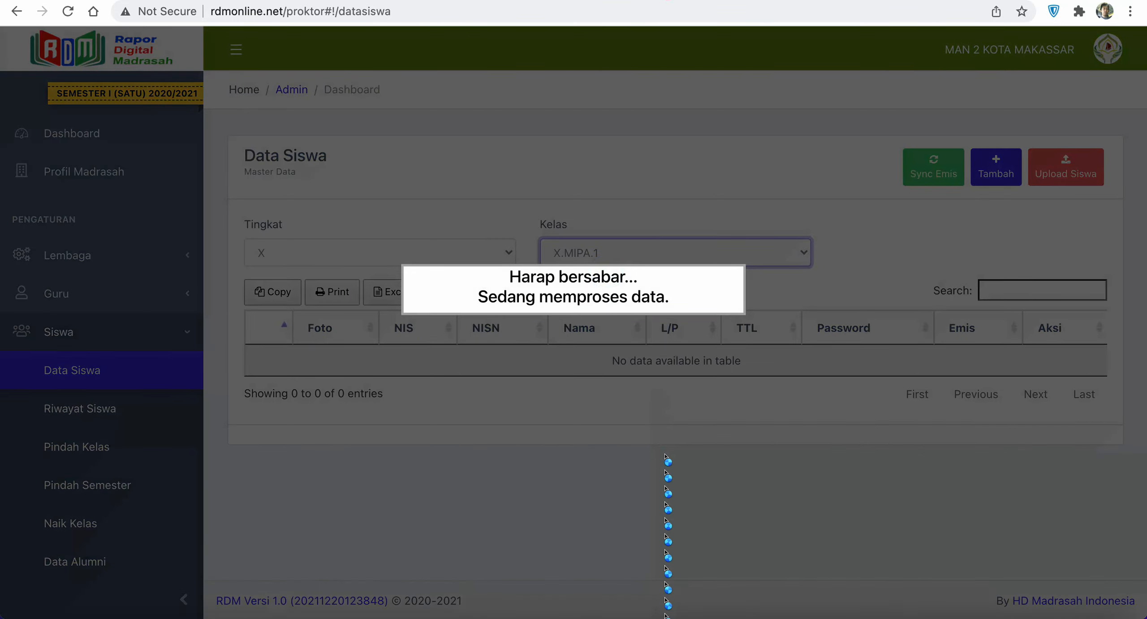
scroll(665, 457, down, 5)
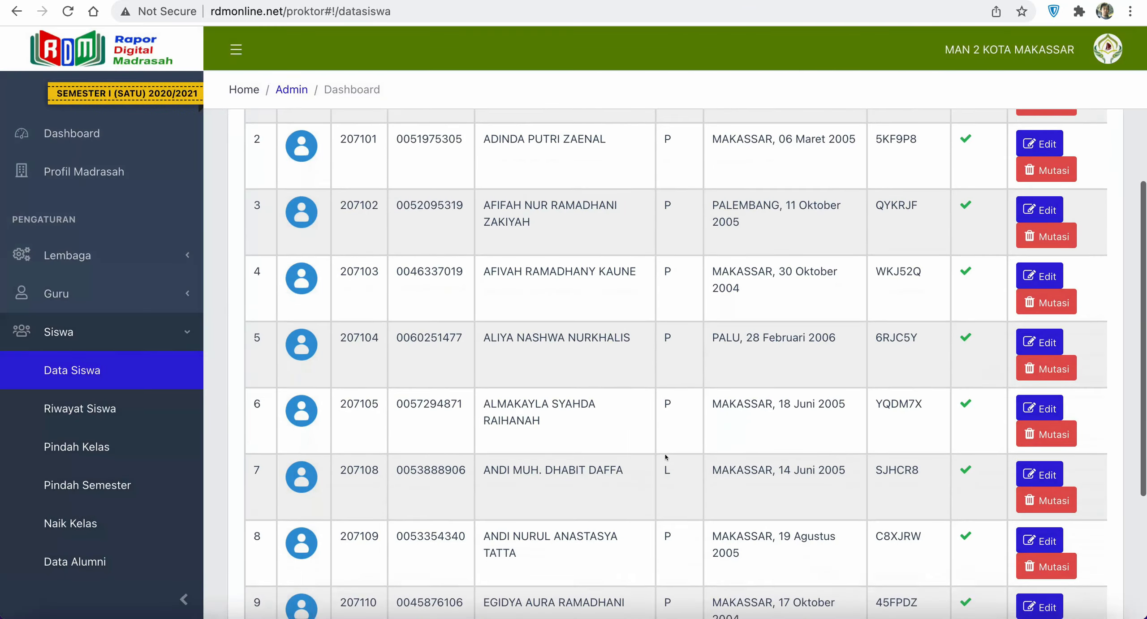
scroll(666, 457, down, 5)
scroll(415, 362, up, 10)
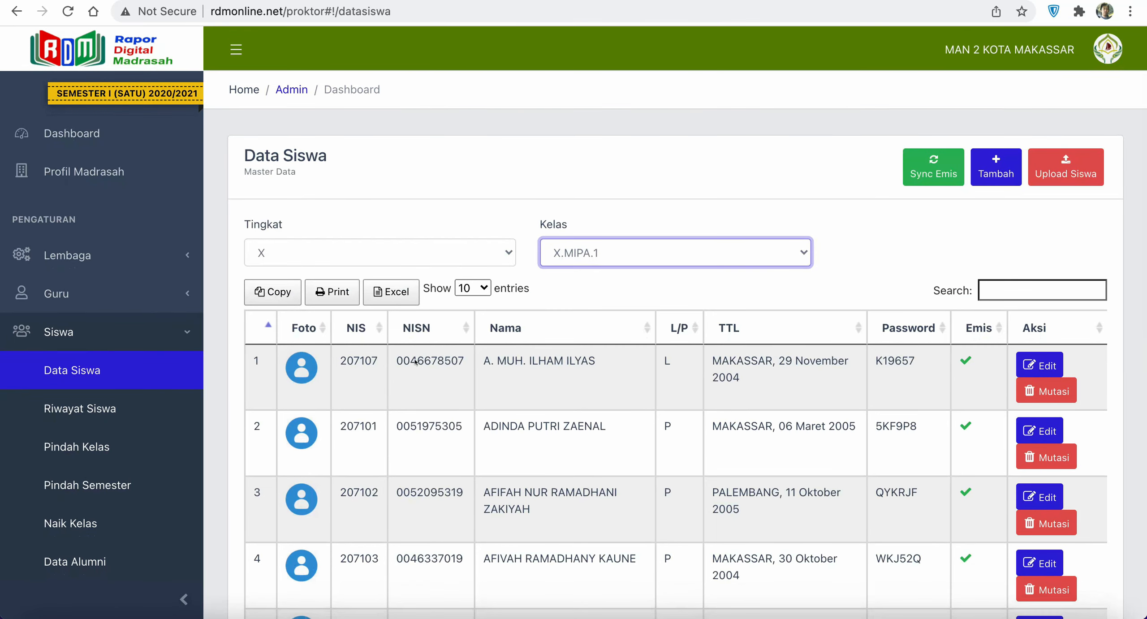
Return to the class list and check the assessment type of class X.MIPA.1
click(86, 255)
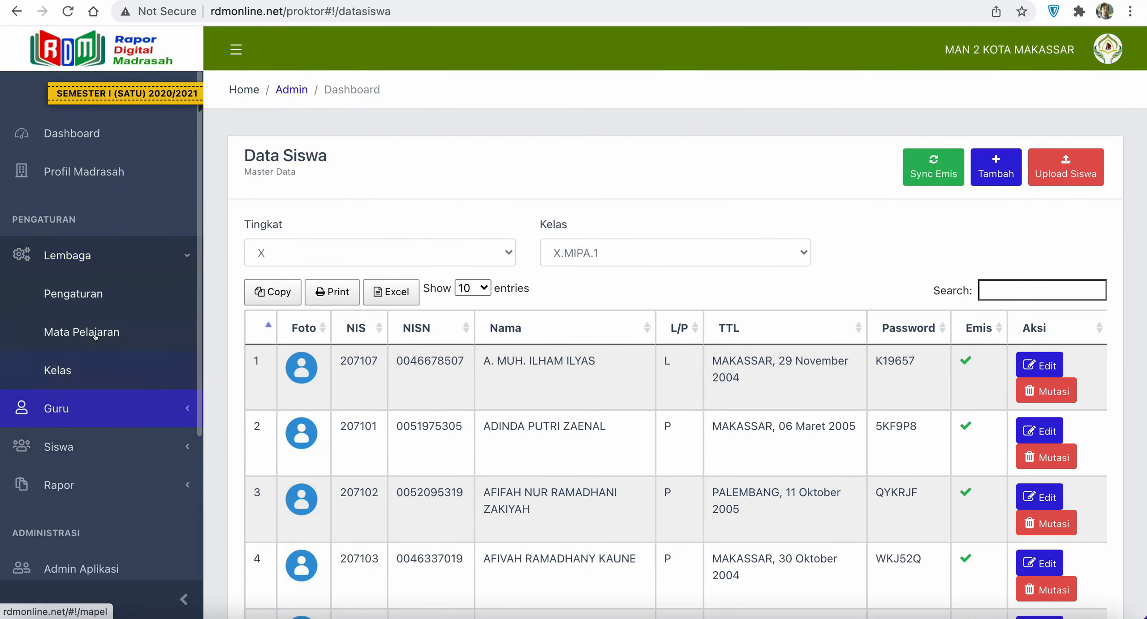
click(94, 368)
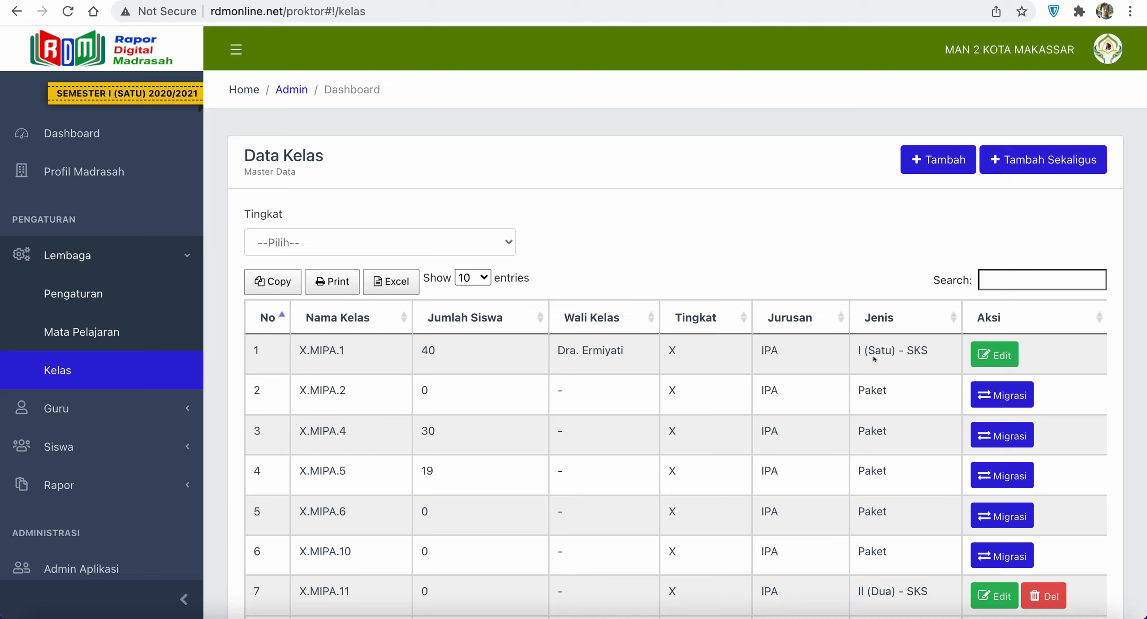
triple_click(894, 351)
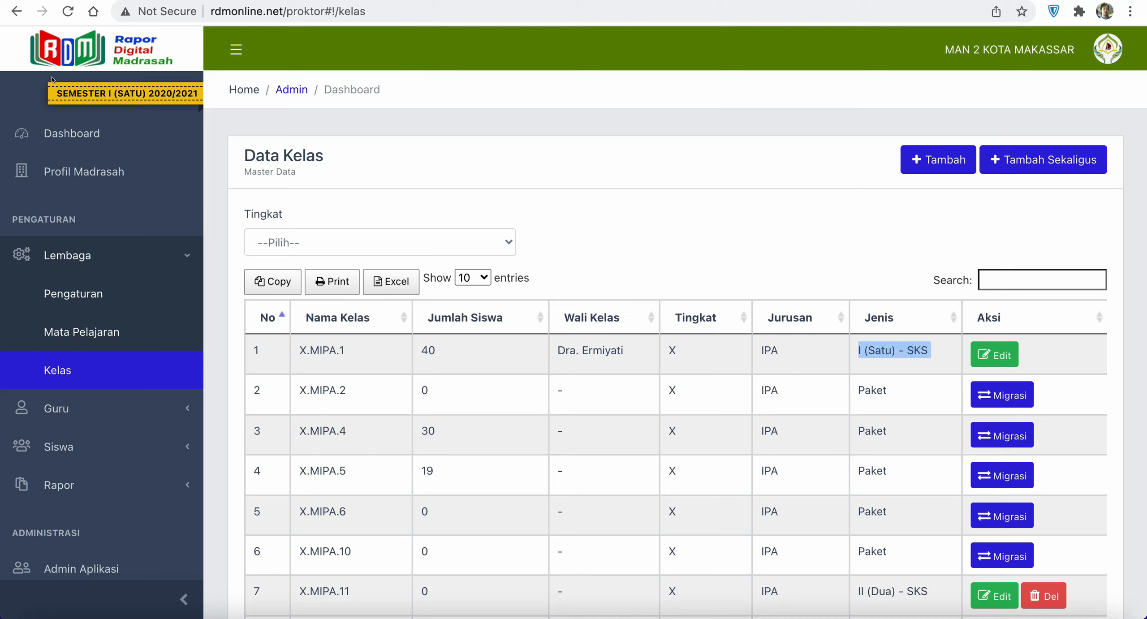
Change the active semester to Ganjil - Paket and confirm the change
click(84, 95)
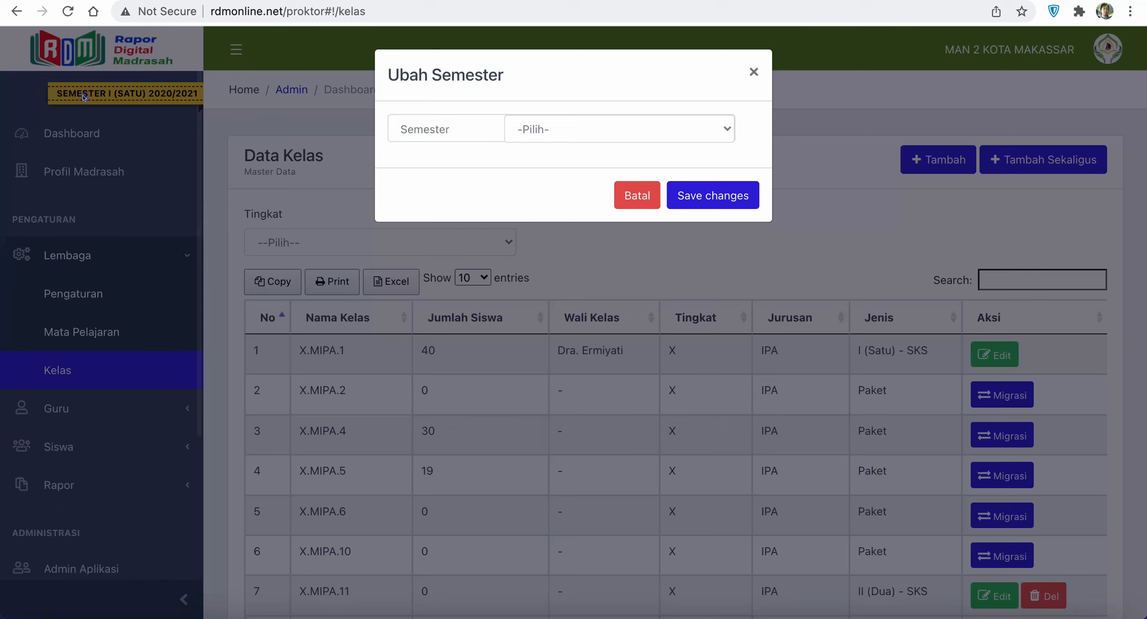
click(656, 126)
click(612, 146)
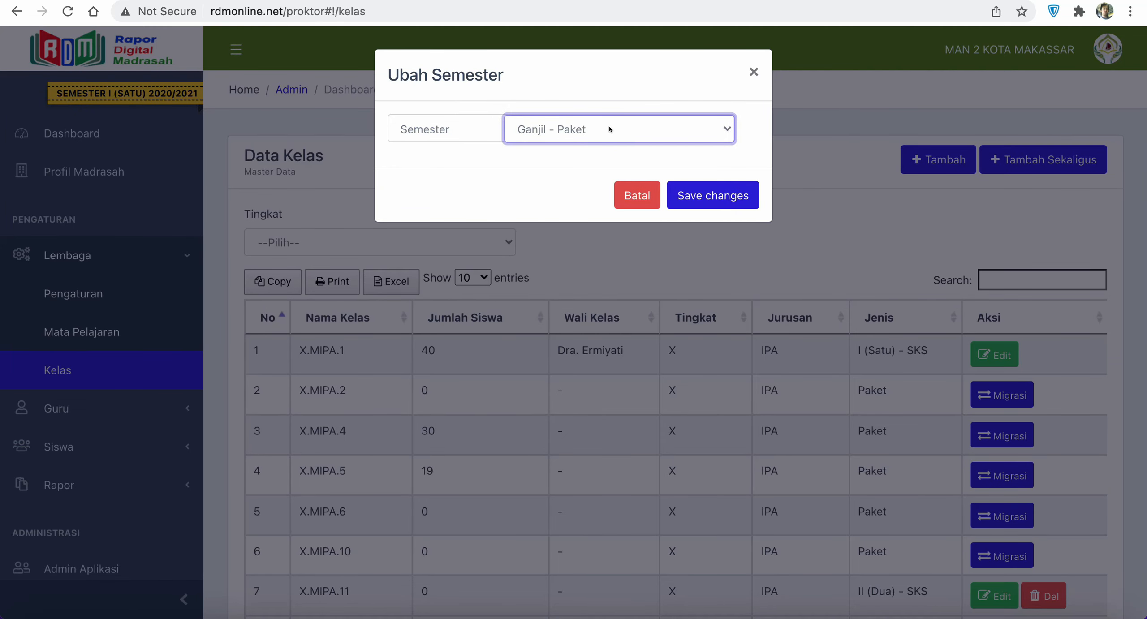
click(678, 198)
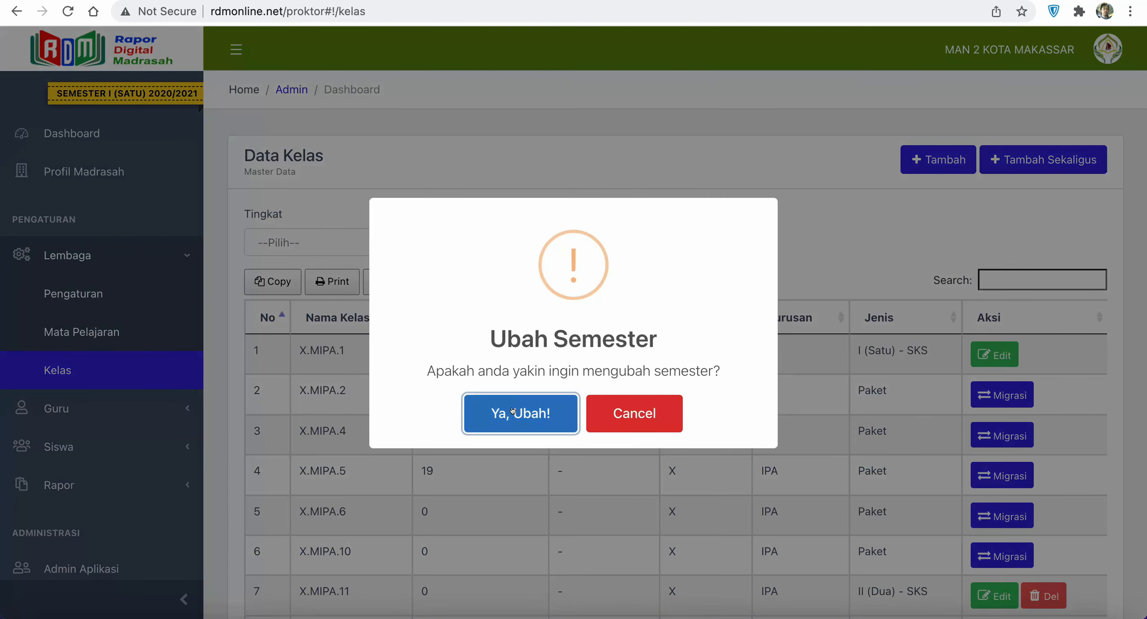
click(517, 410)
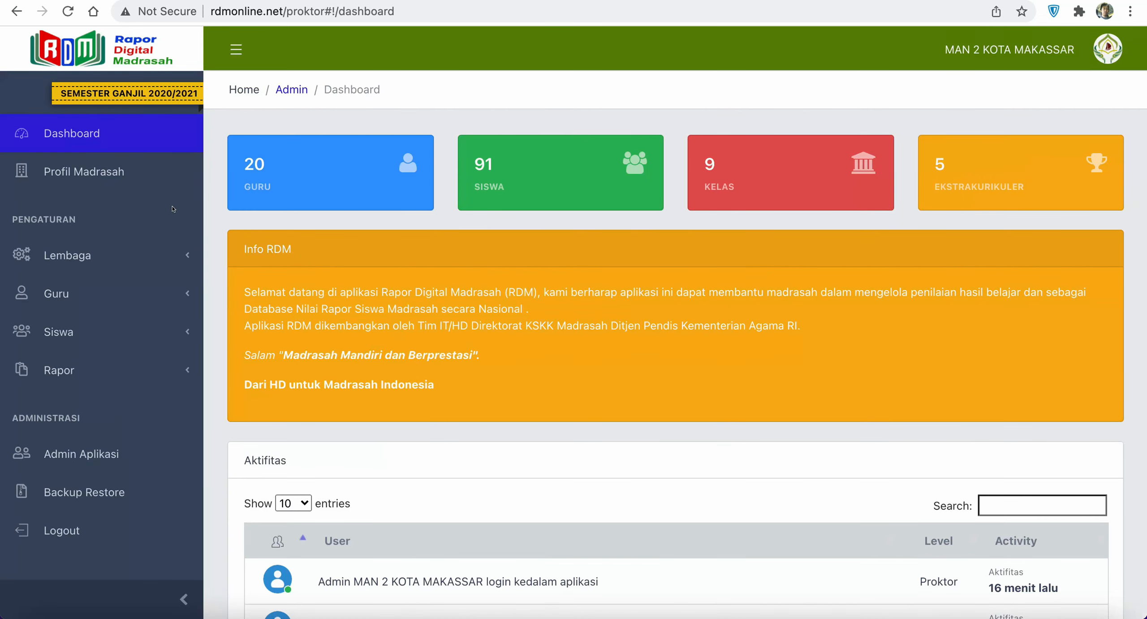
In the class list, migrate class X.MIPA.1 from SKS back to Paket and confirm the migration
click(130, 255)
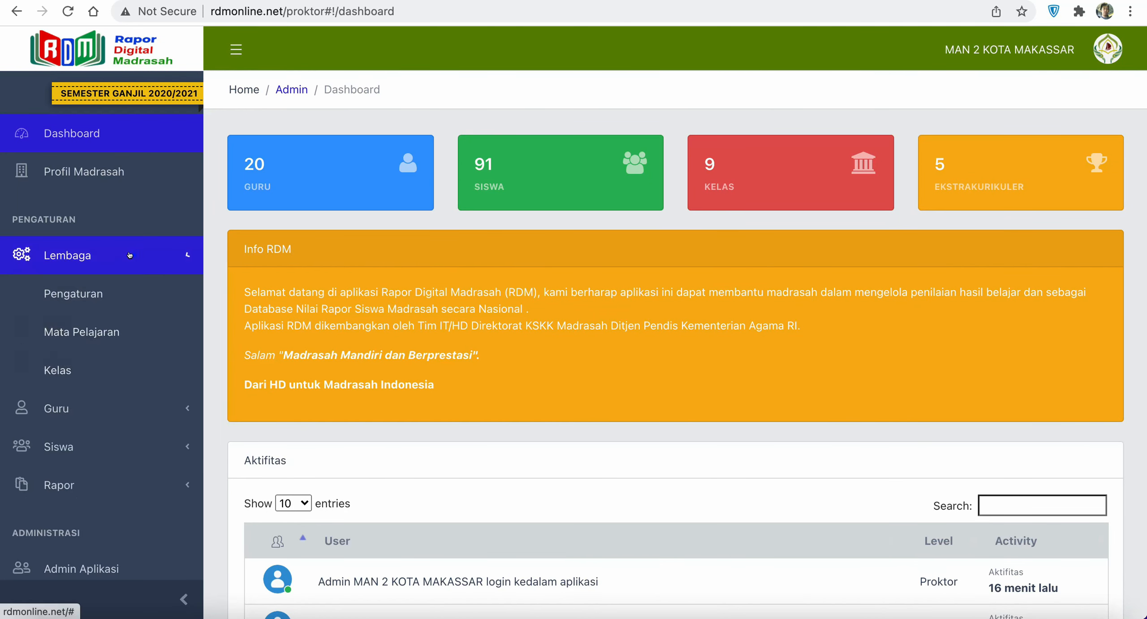
click(106, 294)
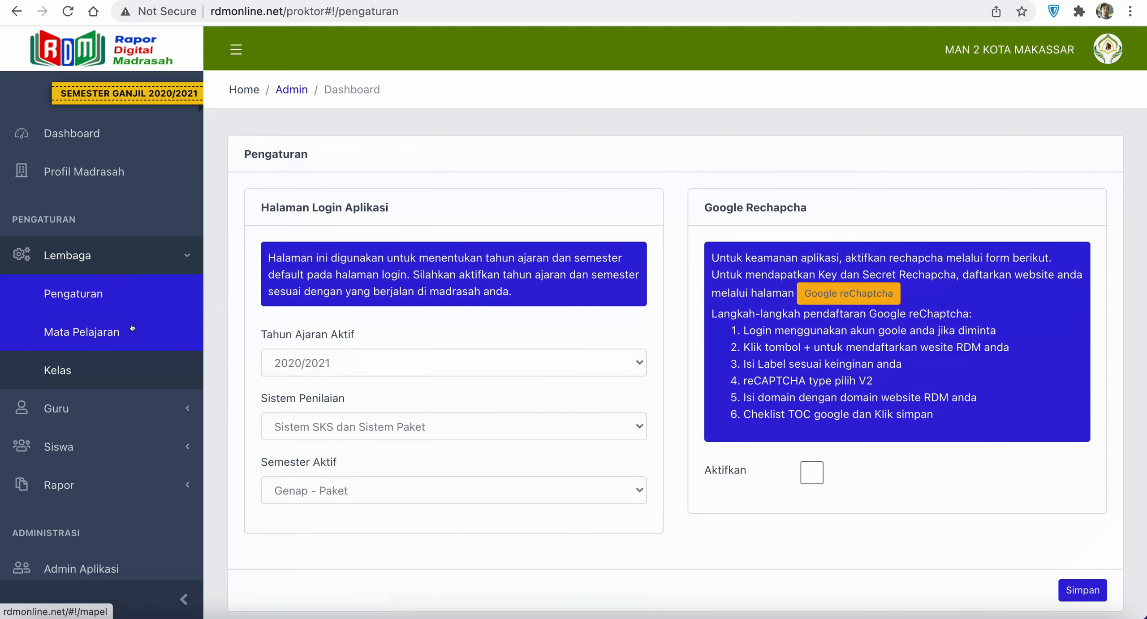
click(126, 364)
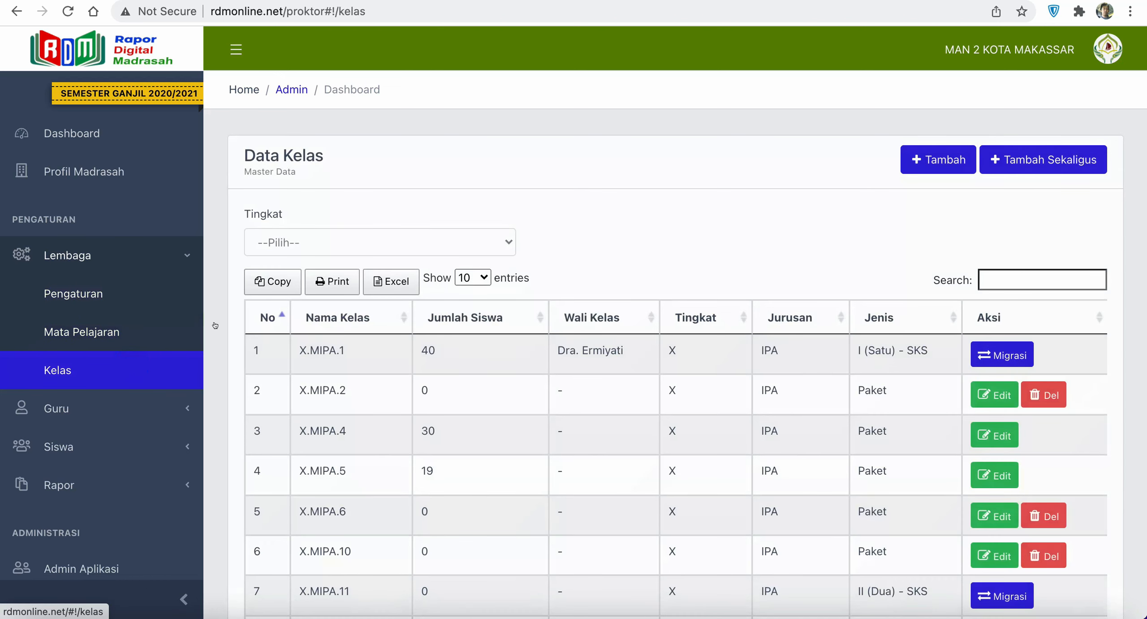
scroll(883, 290, down, 2)
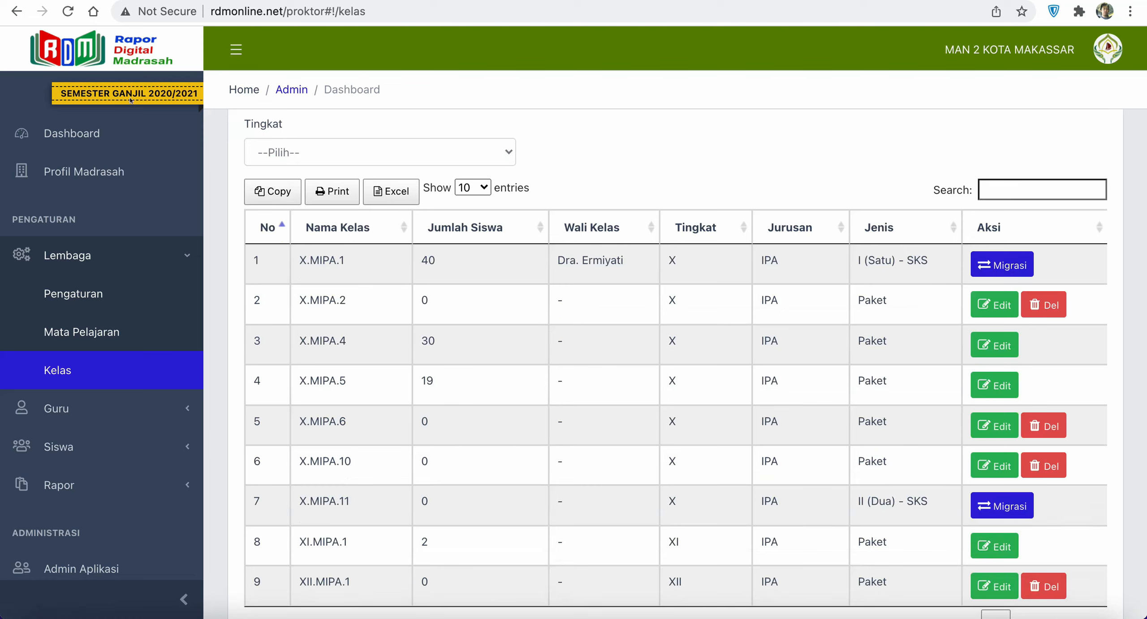
click(1006, 268)
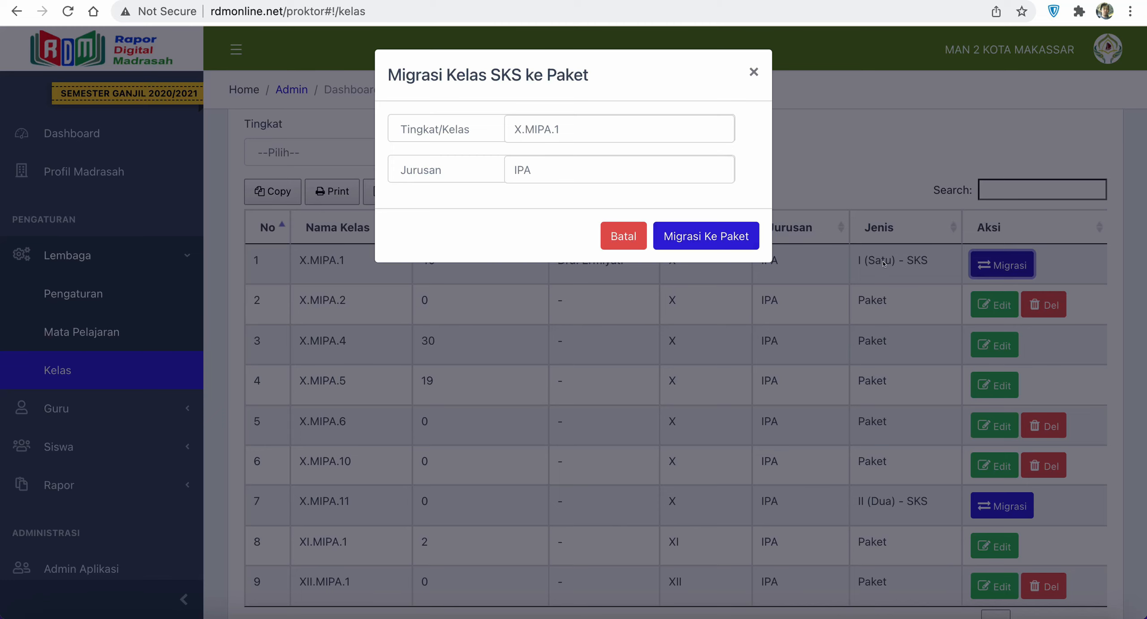
click(668, 237)
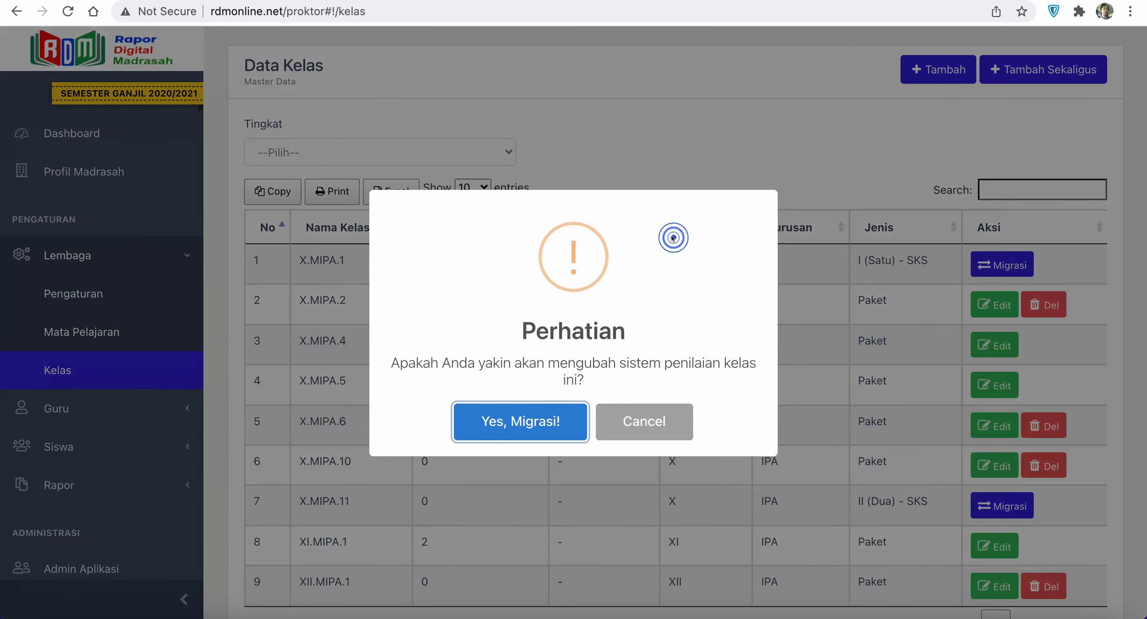
click(508, 435)
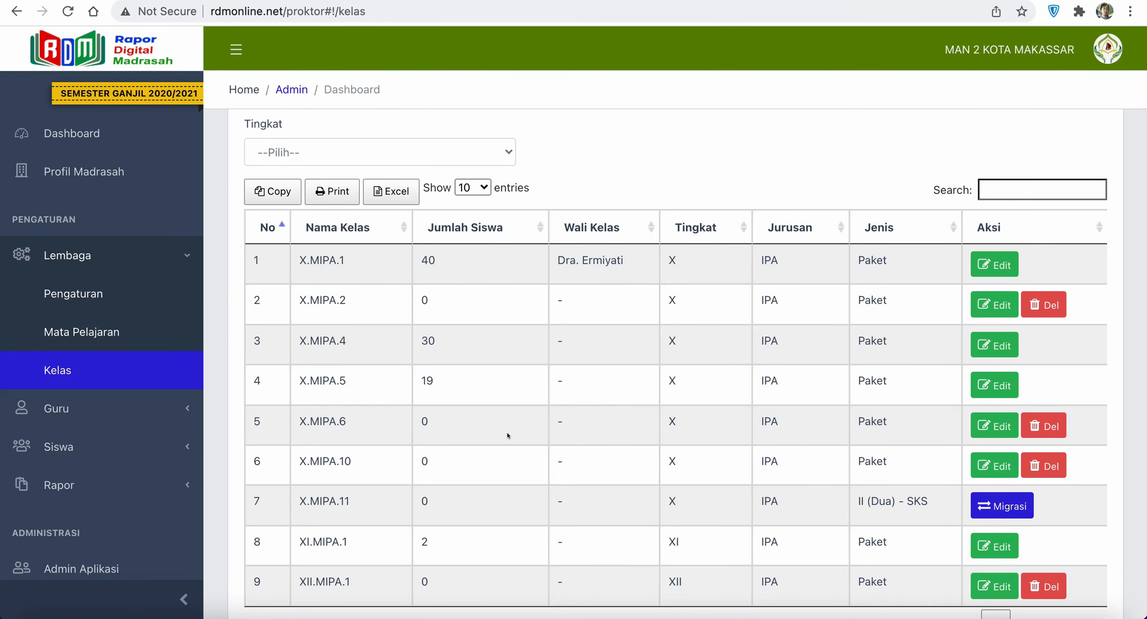
Check the teaching assignments of grade X, class X.MIPA.1, under the Ganjil semester
click(128, 408)
click(70, 366)
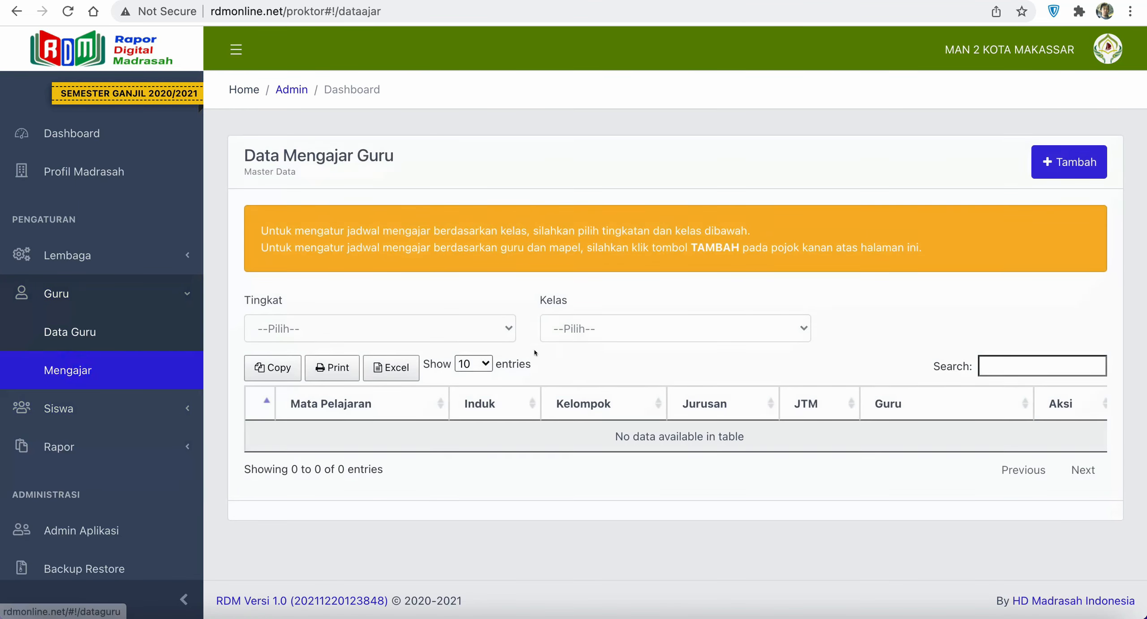
click(467, 340)
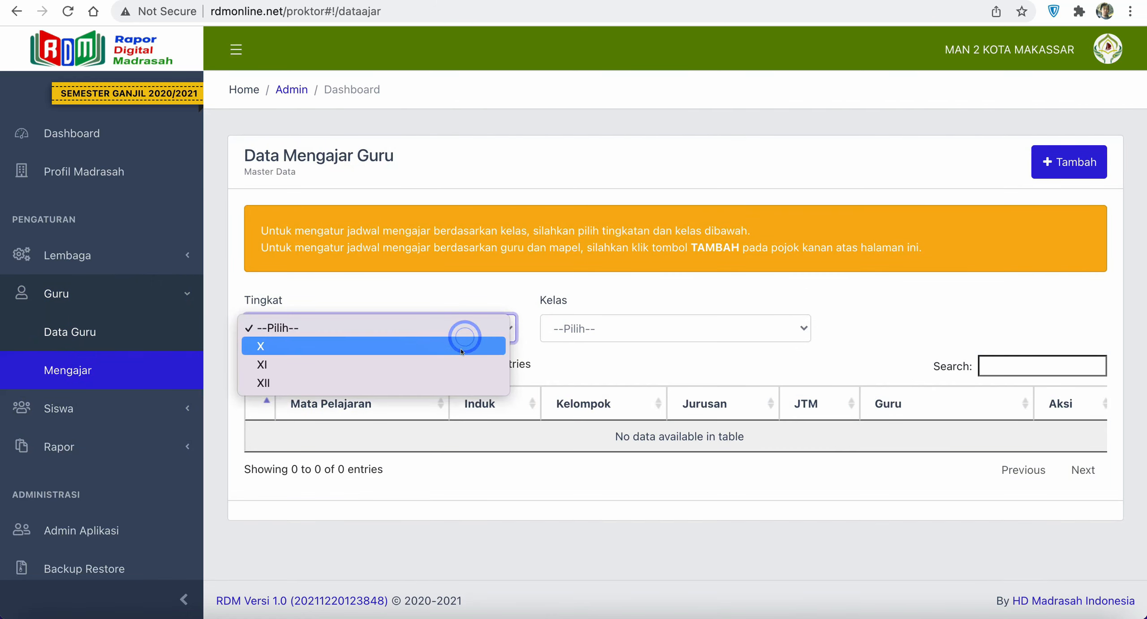
click(463, 340)
click(620, 328)
click(617, 341)
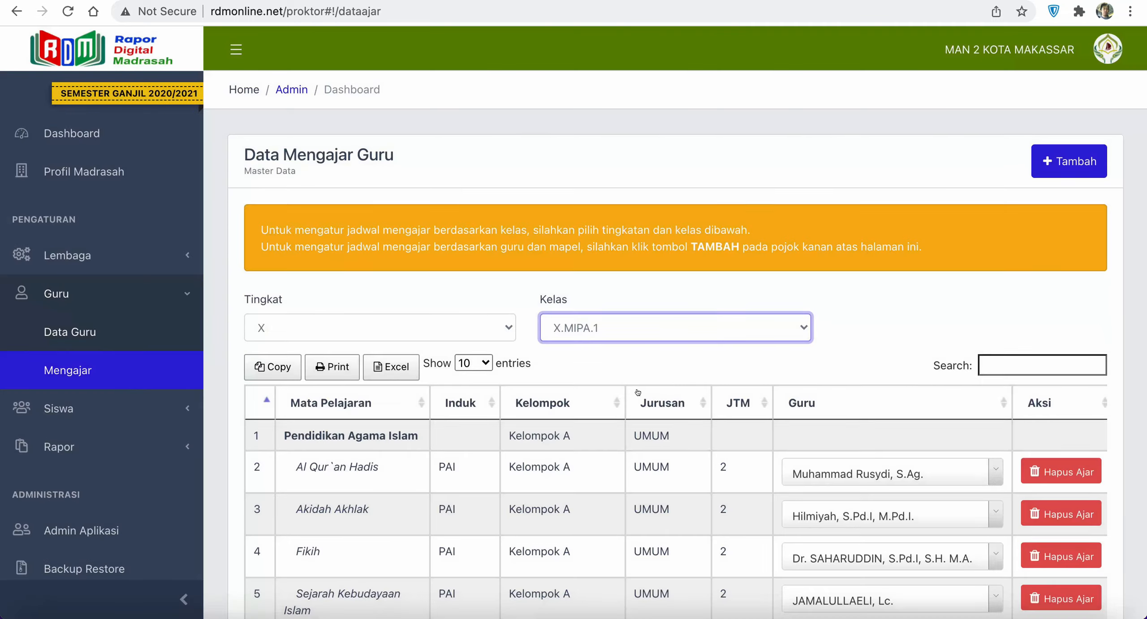
scroll(577, 403, down, 8)
Display the student data of grade X, class X.MIPA.1, under the Ganjil semester
click(147, 408)
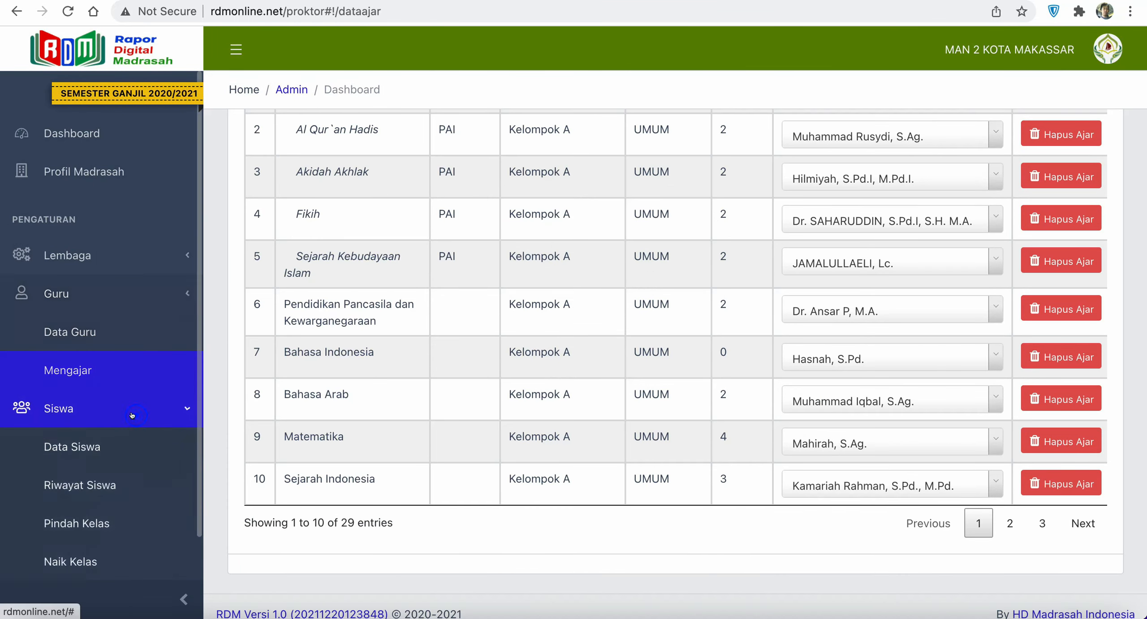
click(102, 373)
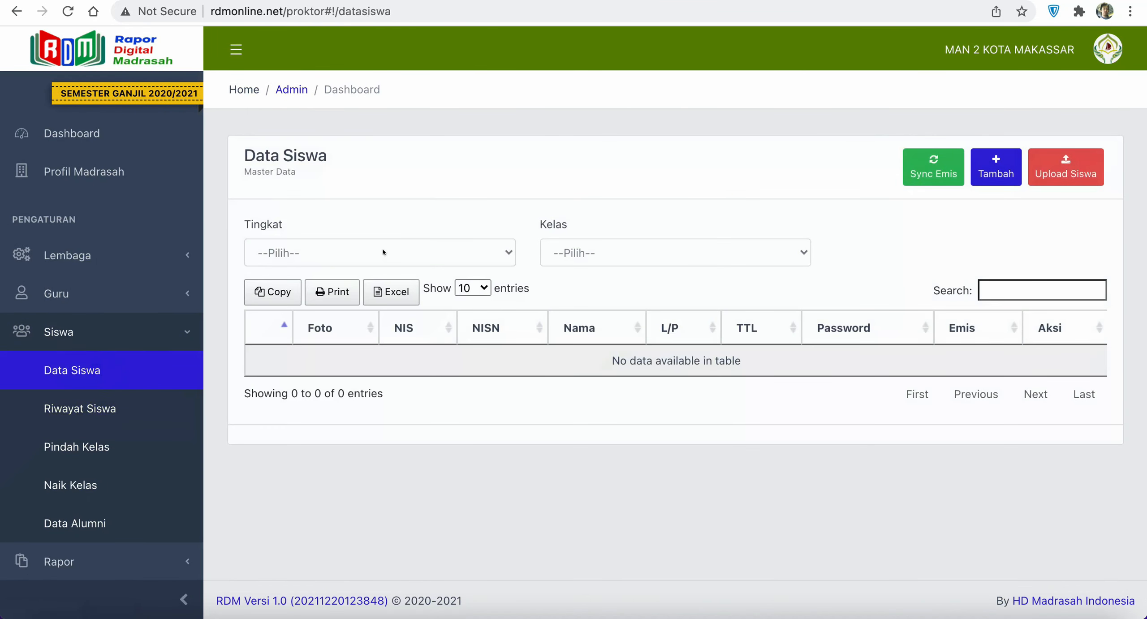
click(383, 250)
click(379, 270)
click(598, 249)
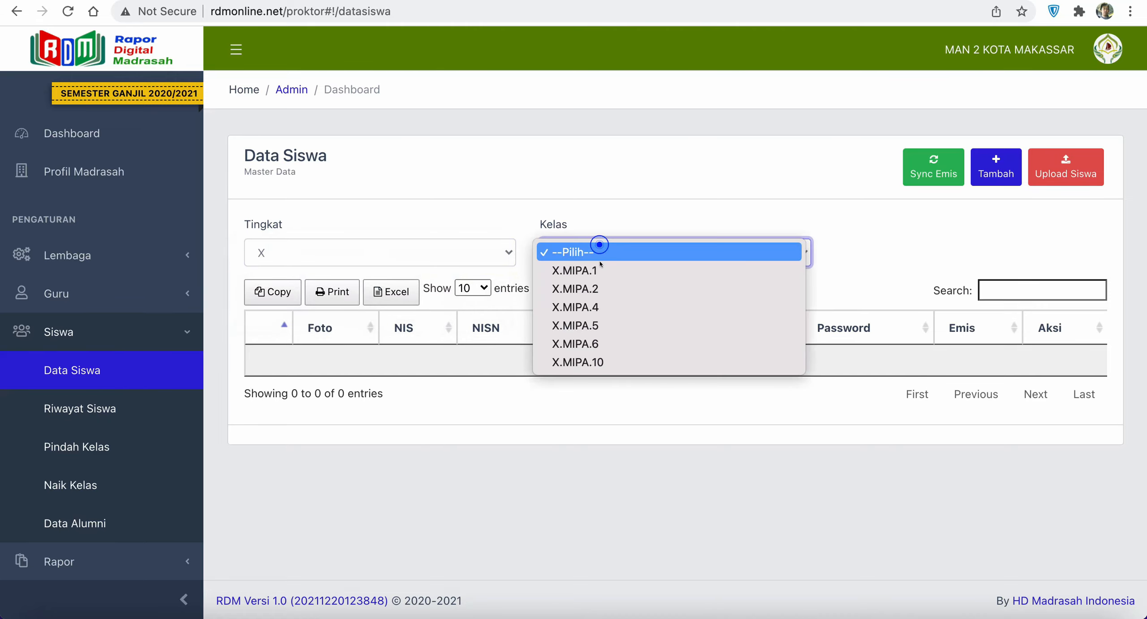
click(601, 269)
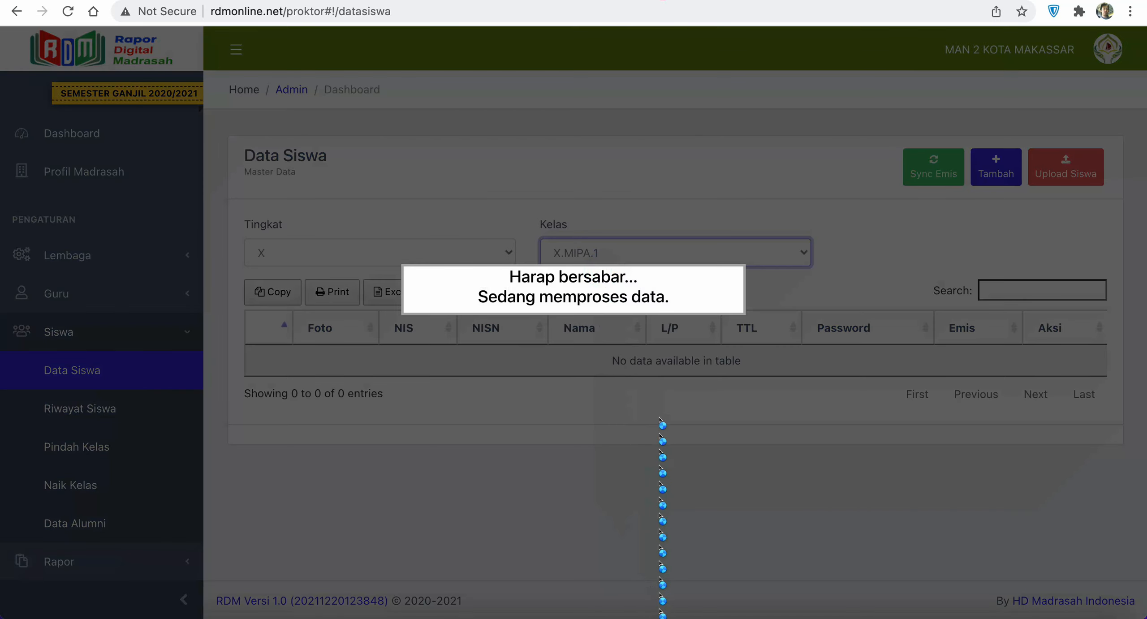
Examine the student records listed for grade X, class X.MIPA.1, after the migration back to Paket
scroll(659, 418, down, 8)
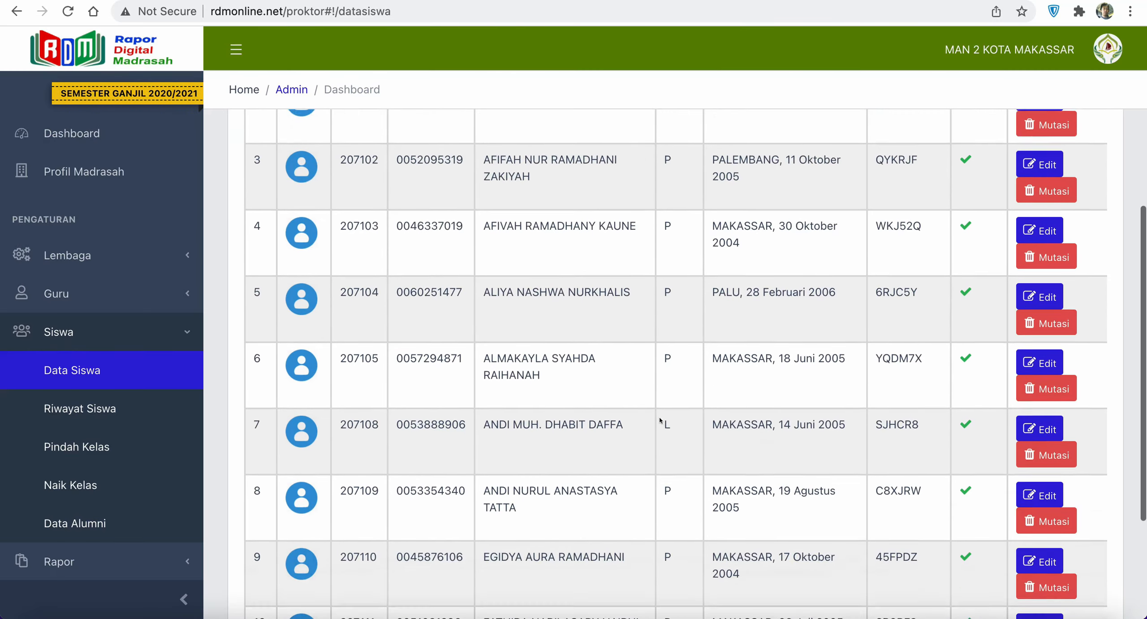
scroll(659, 417, up, 1)
scroll(96, 448, down, 4)
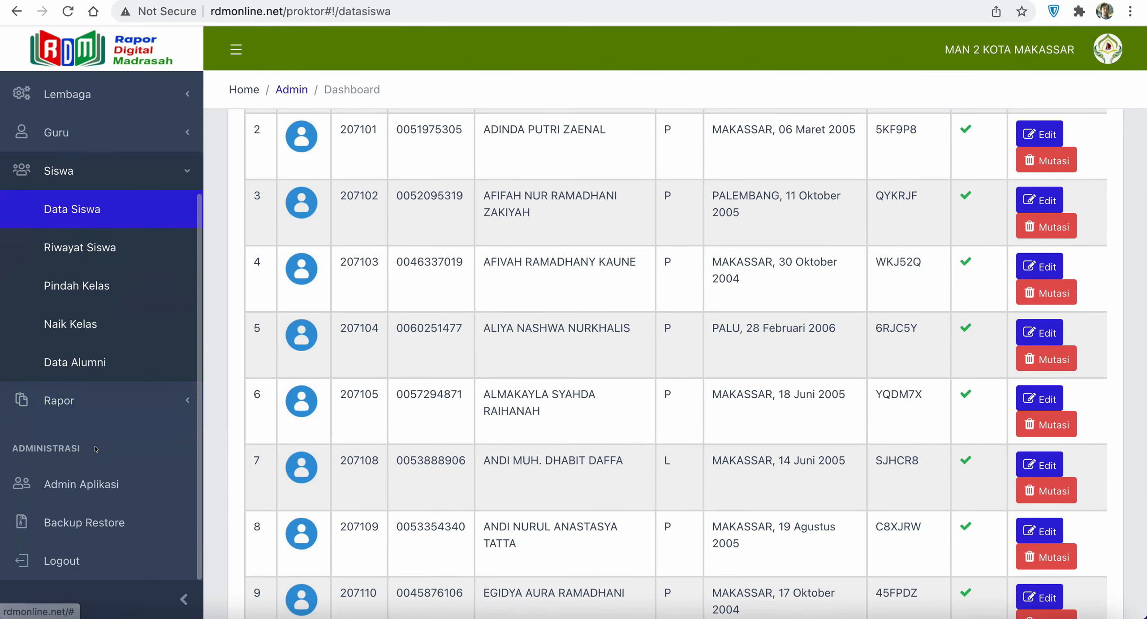
scroll(448, 371, up, 6)
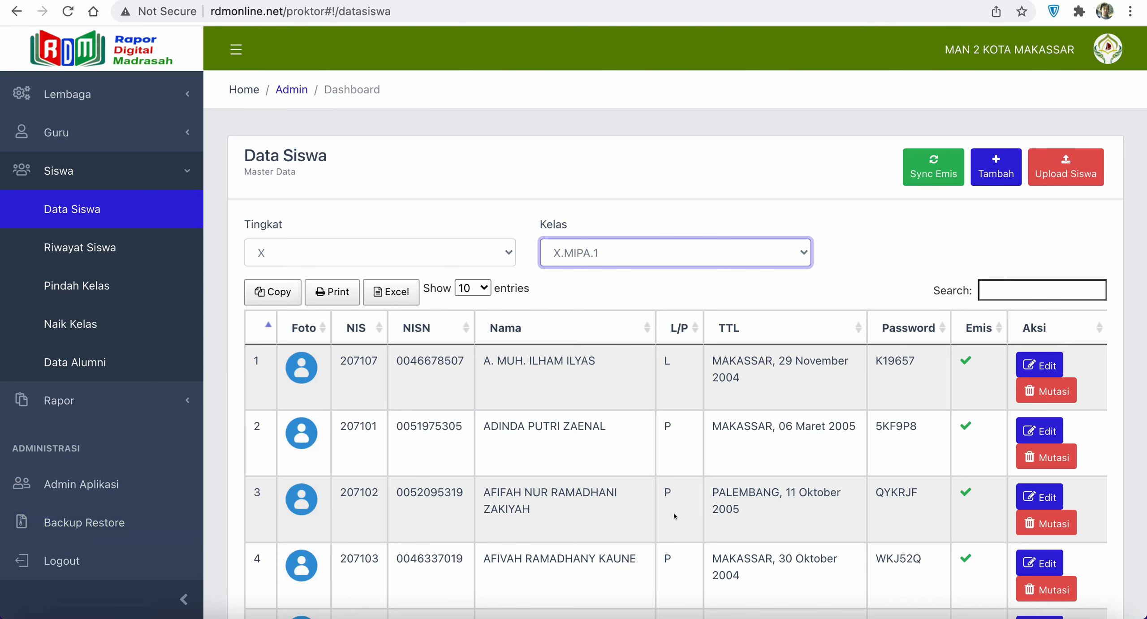
View the list of database backups on the Backup/Restore page and collapse the Siswa group
click(84, 521)
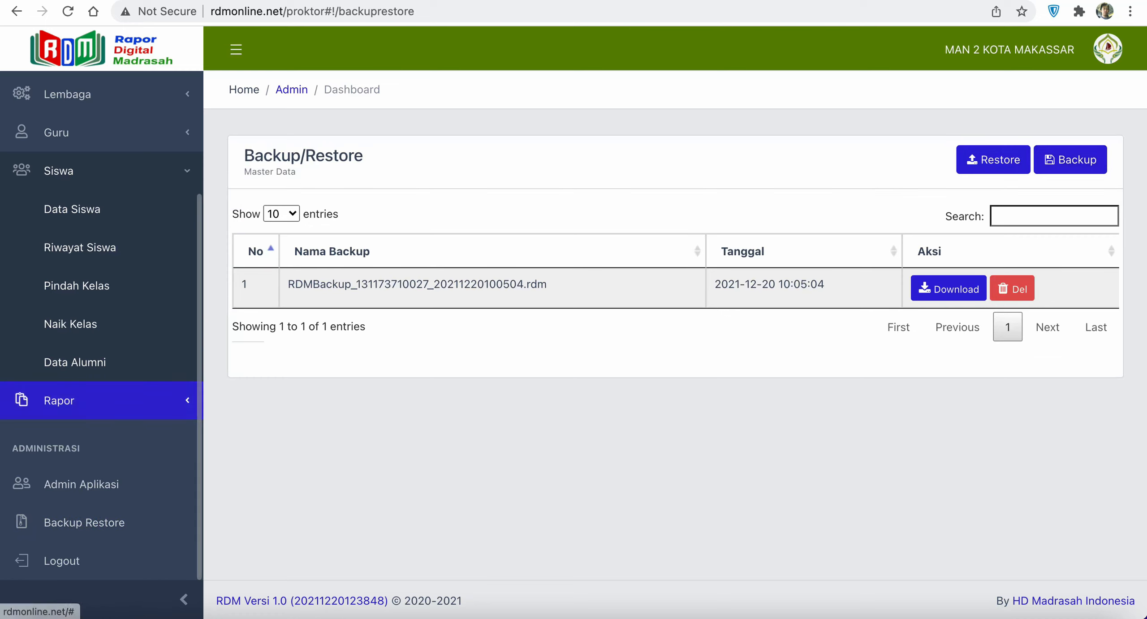
click(96, 173)
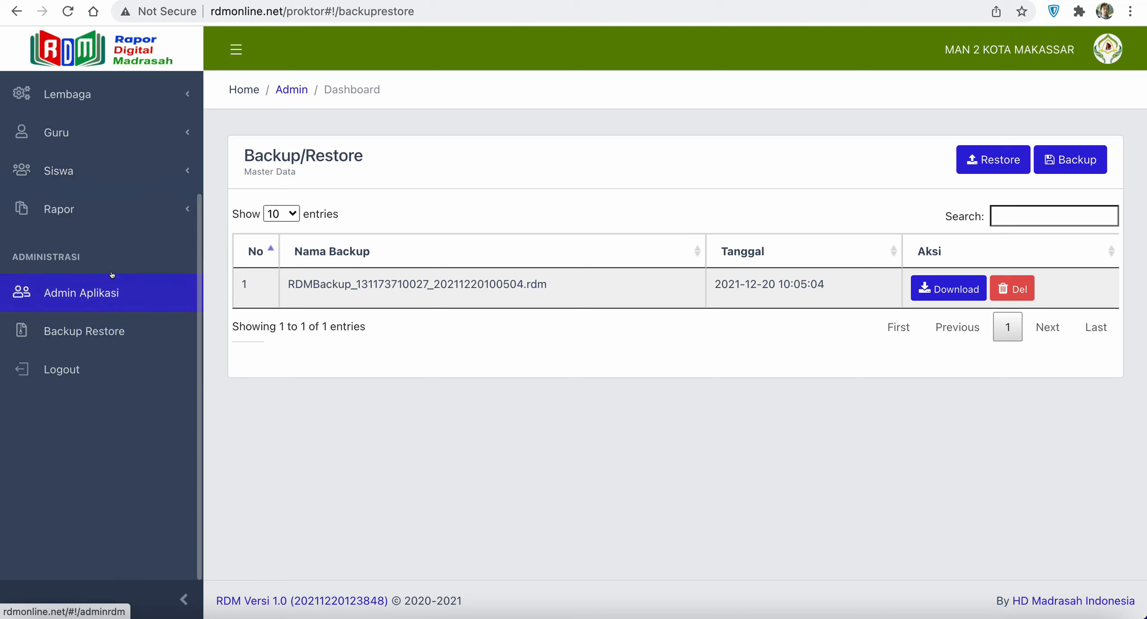
Return to the Dashboard and examine the user activity log
scroll(112, 275, up, 4)
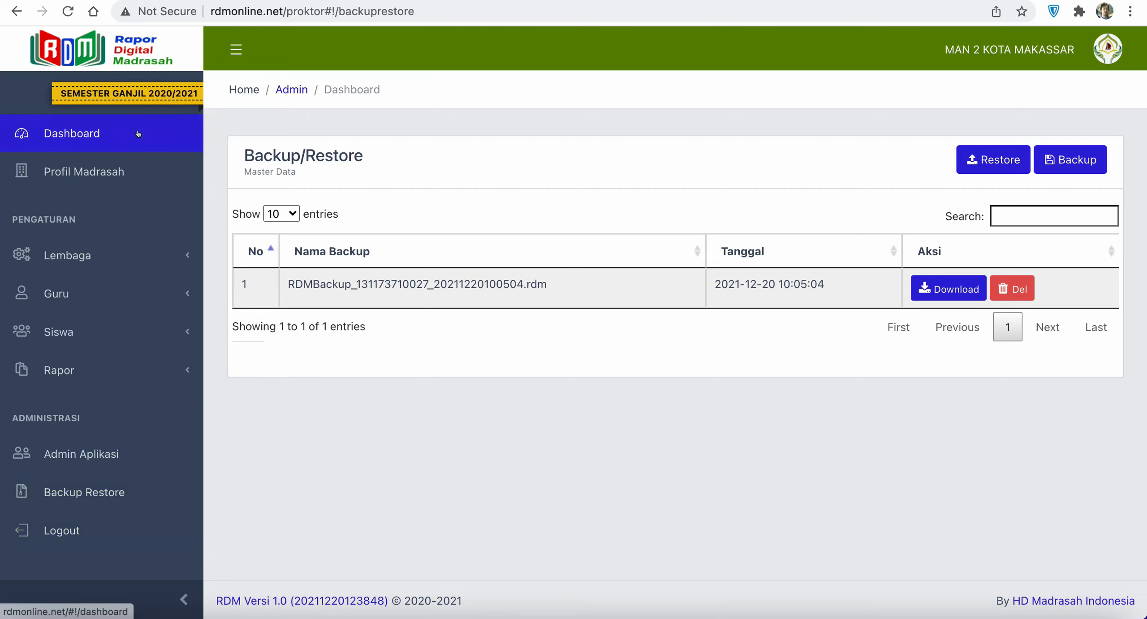
click(72, 133)
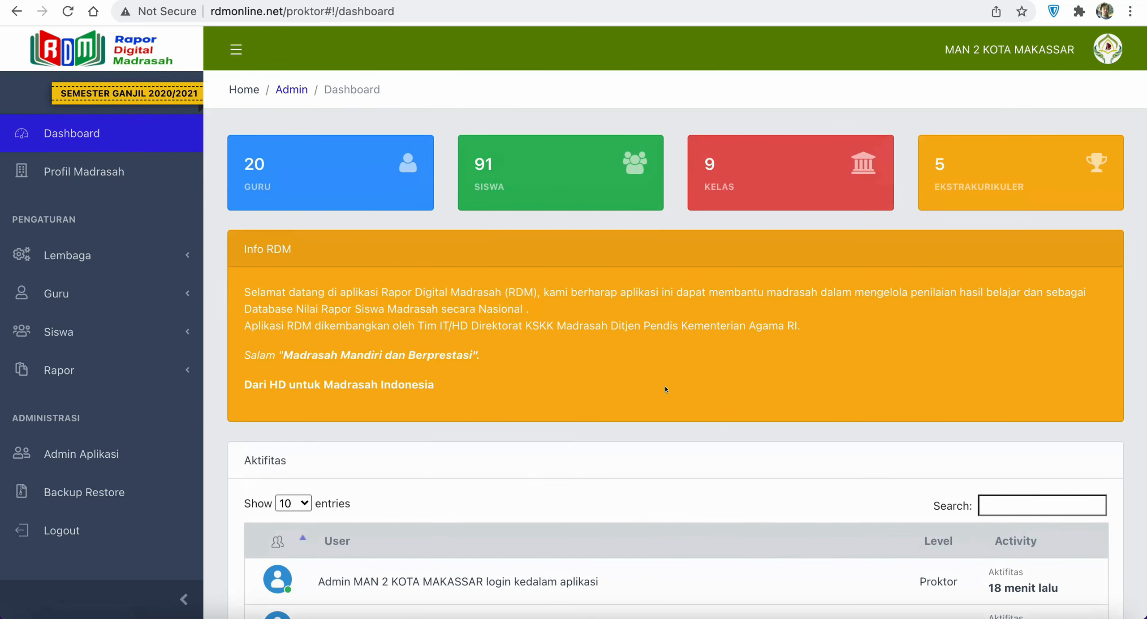
scroll(666, 389, down, 9)
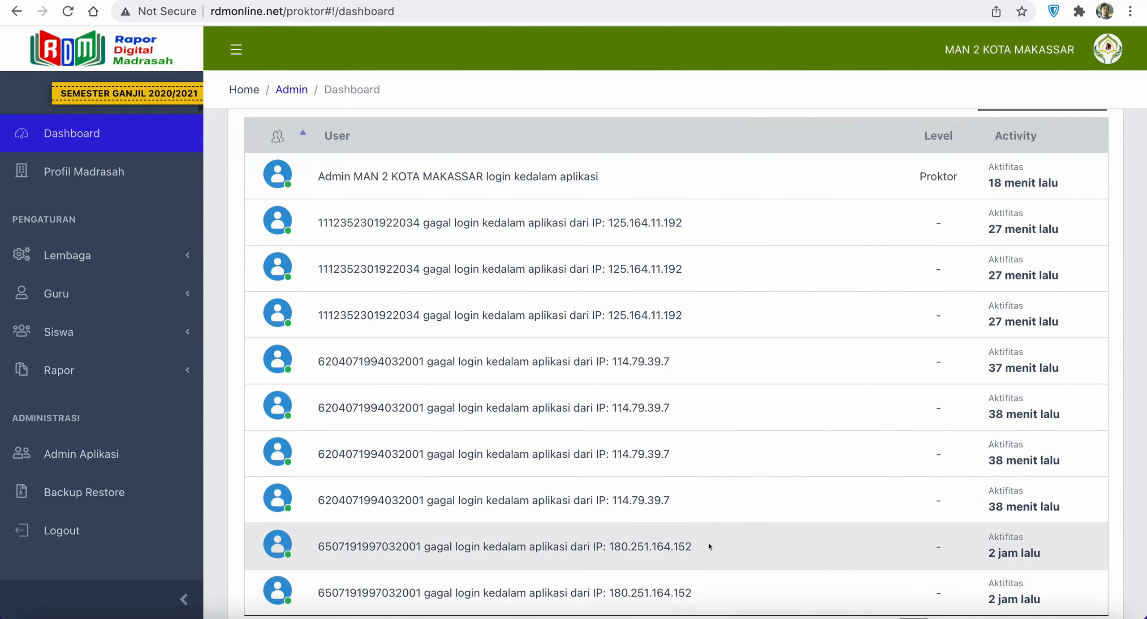